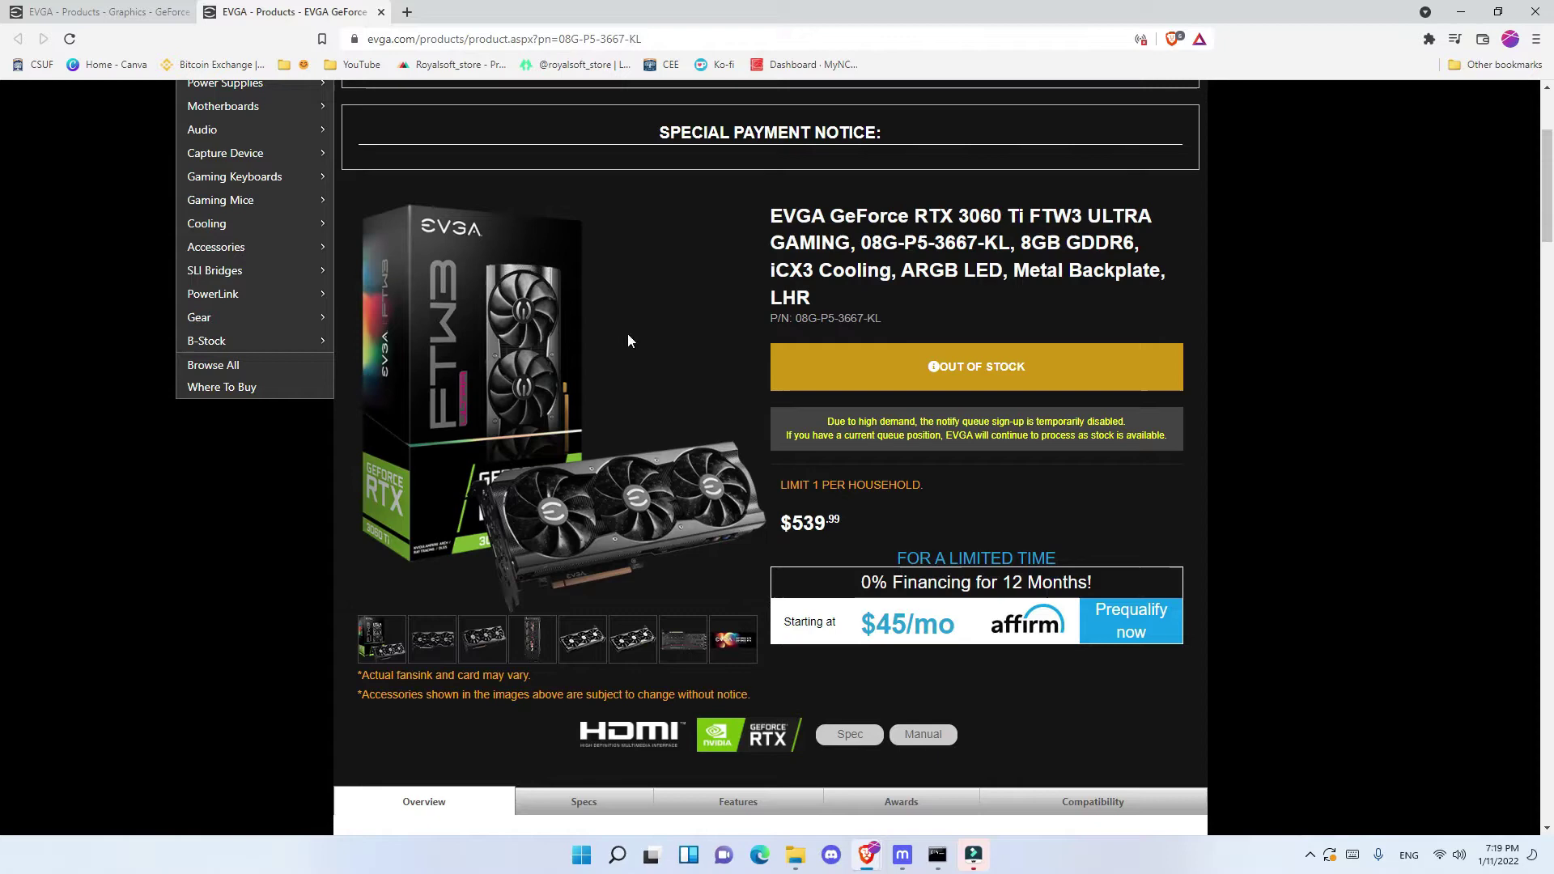
# - Compare the RTX 3060 Ti FTW3 Gaming ($509.99) and XC Gaming ($479.99) listings, all out of stock
pyautogui.click(114, 10)
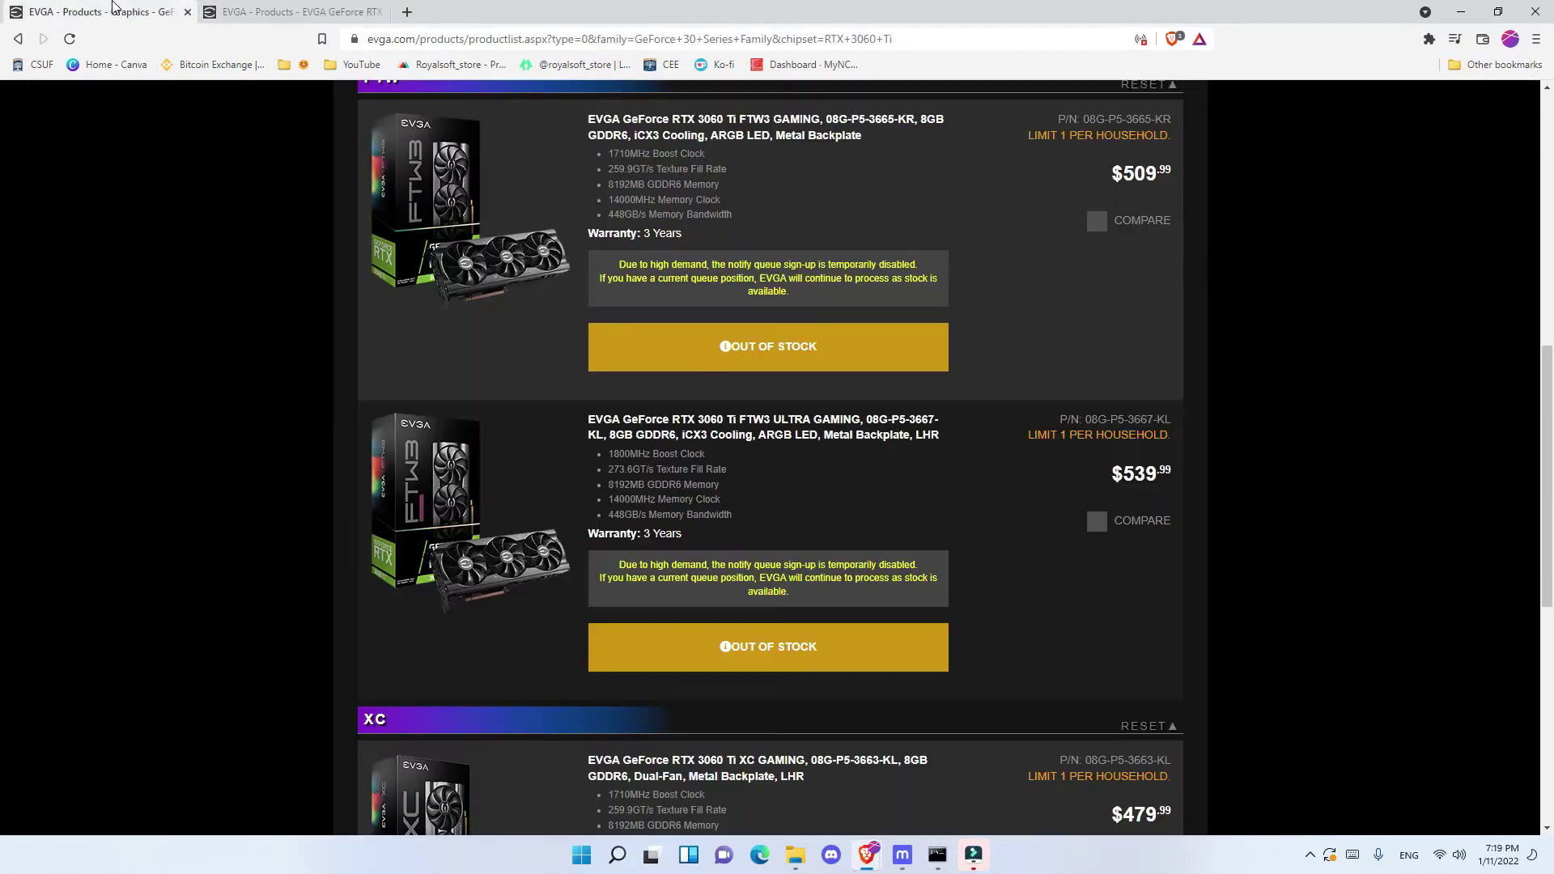
pyautogui.scroll(2, 1386, 434)
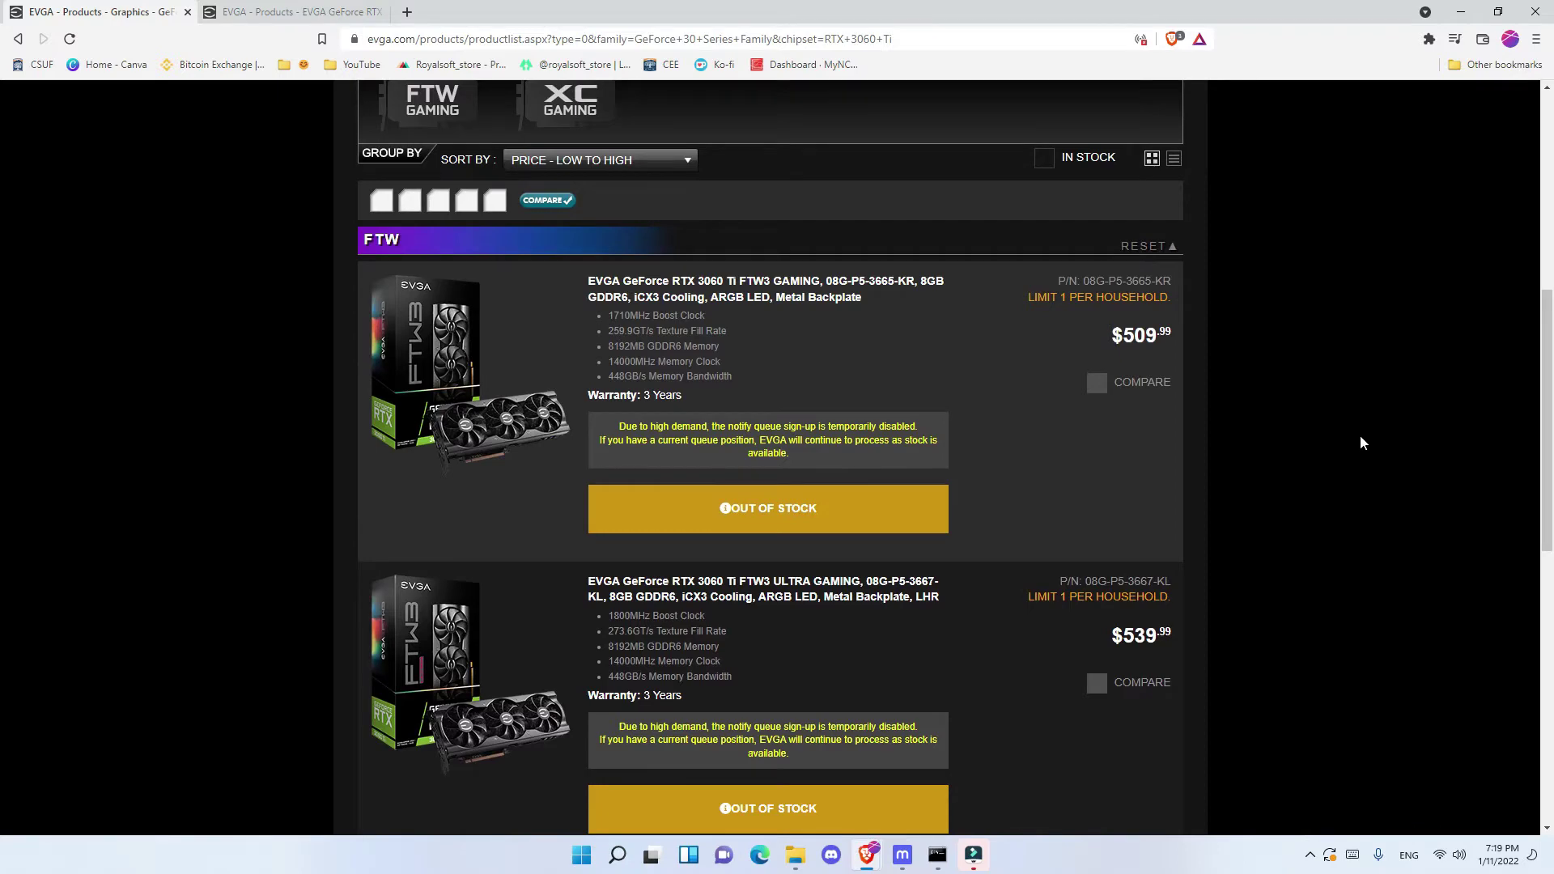
pyautogui.scroll(-5, 1360, 435)
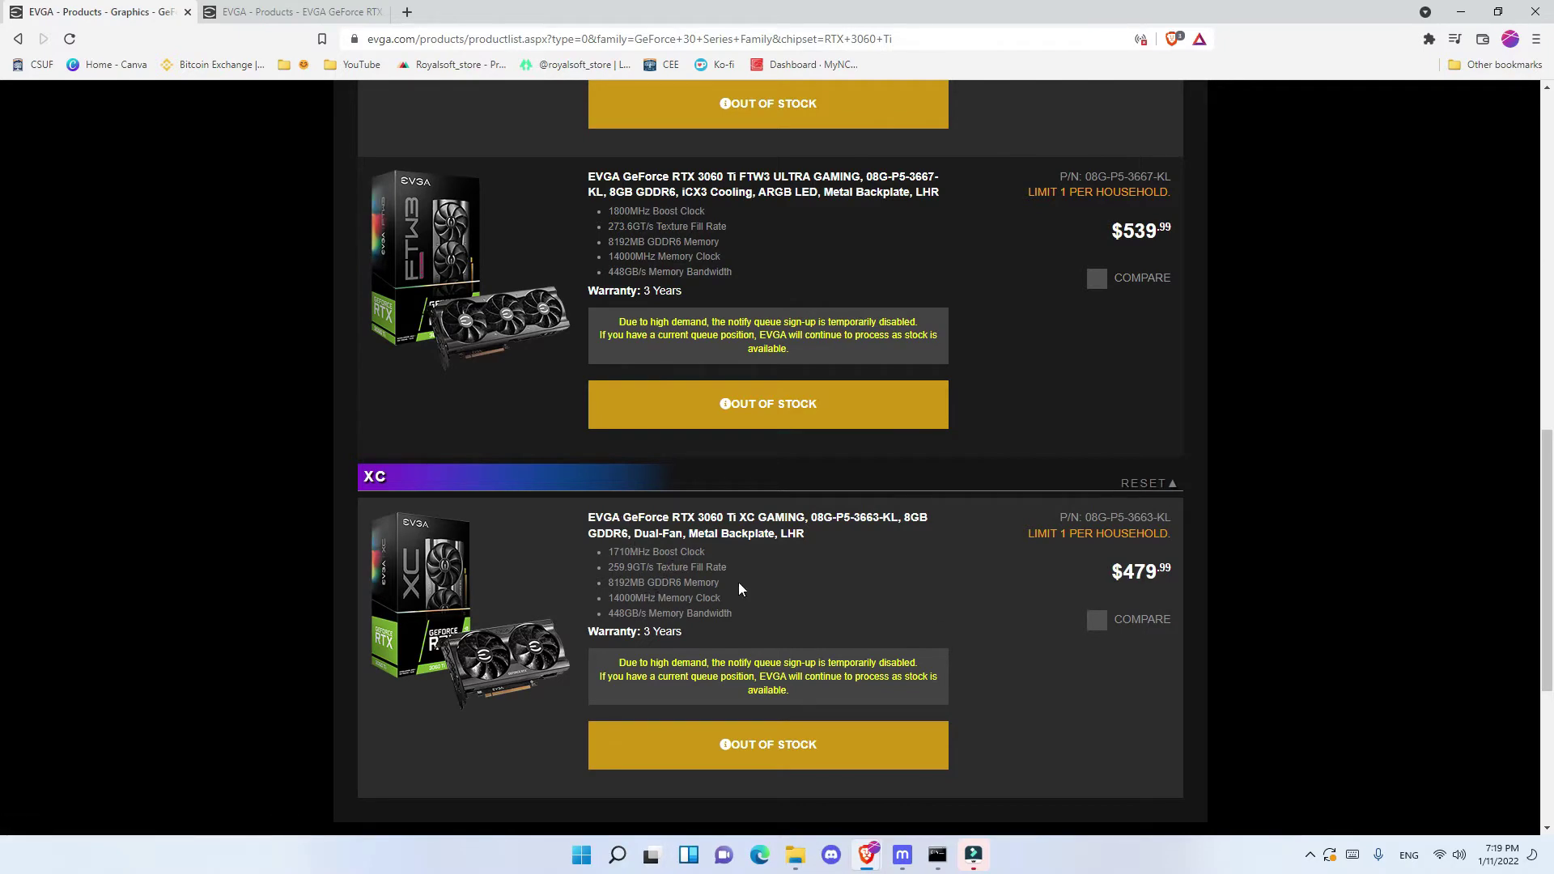
pyautogui.scroll(6, 739, 583)
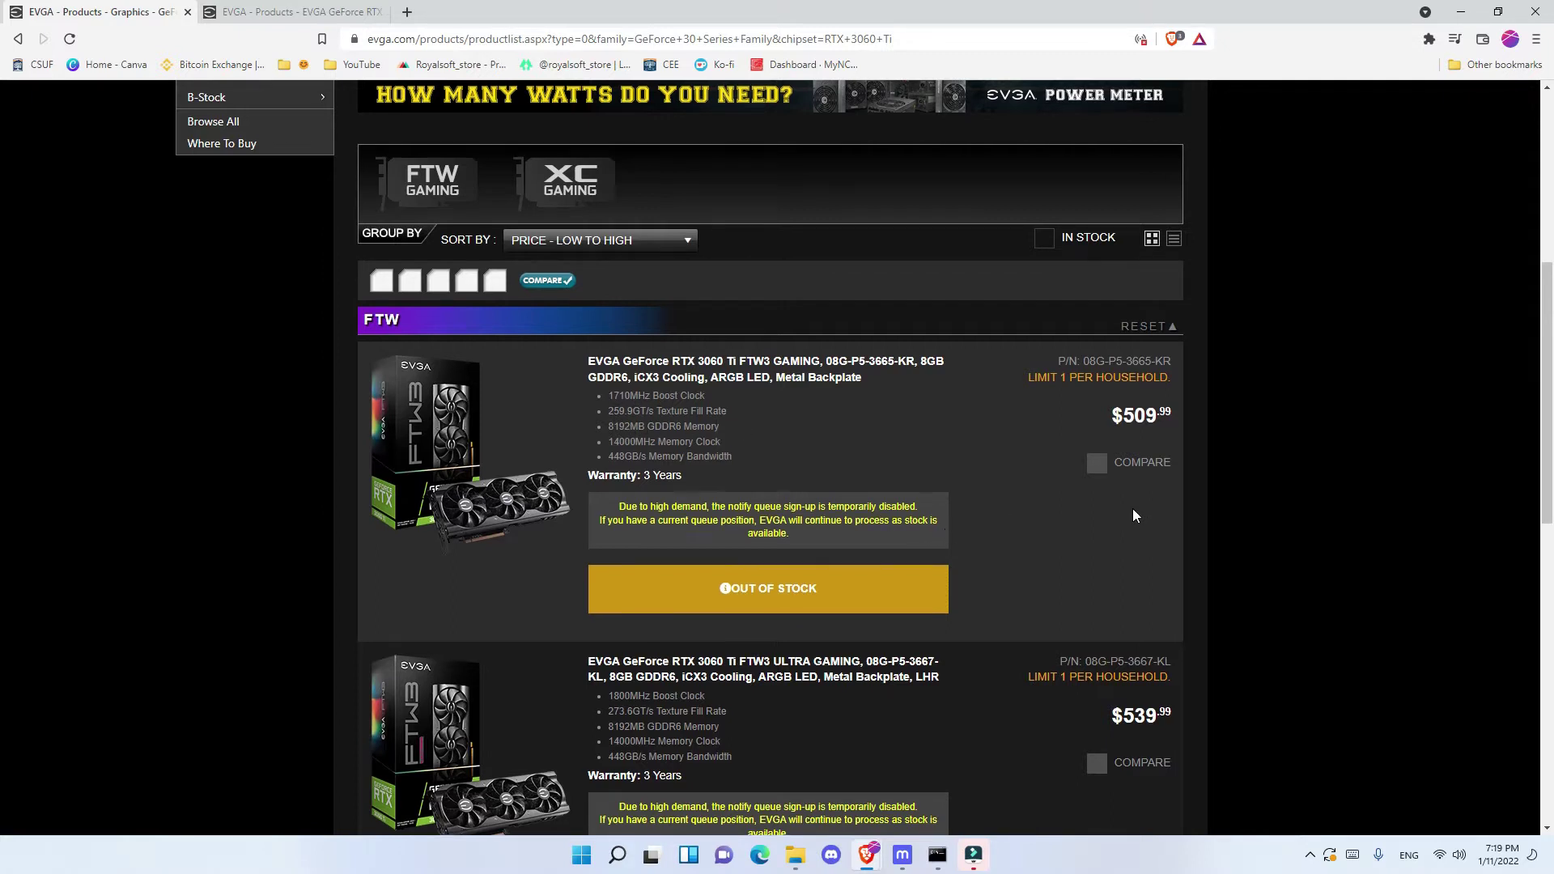
pyautogui.scroll(-1, 1133, 515)
pyautogui.scroll(-1, 1133, 515)
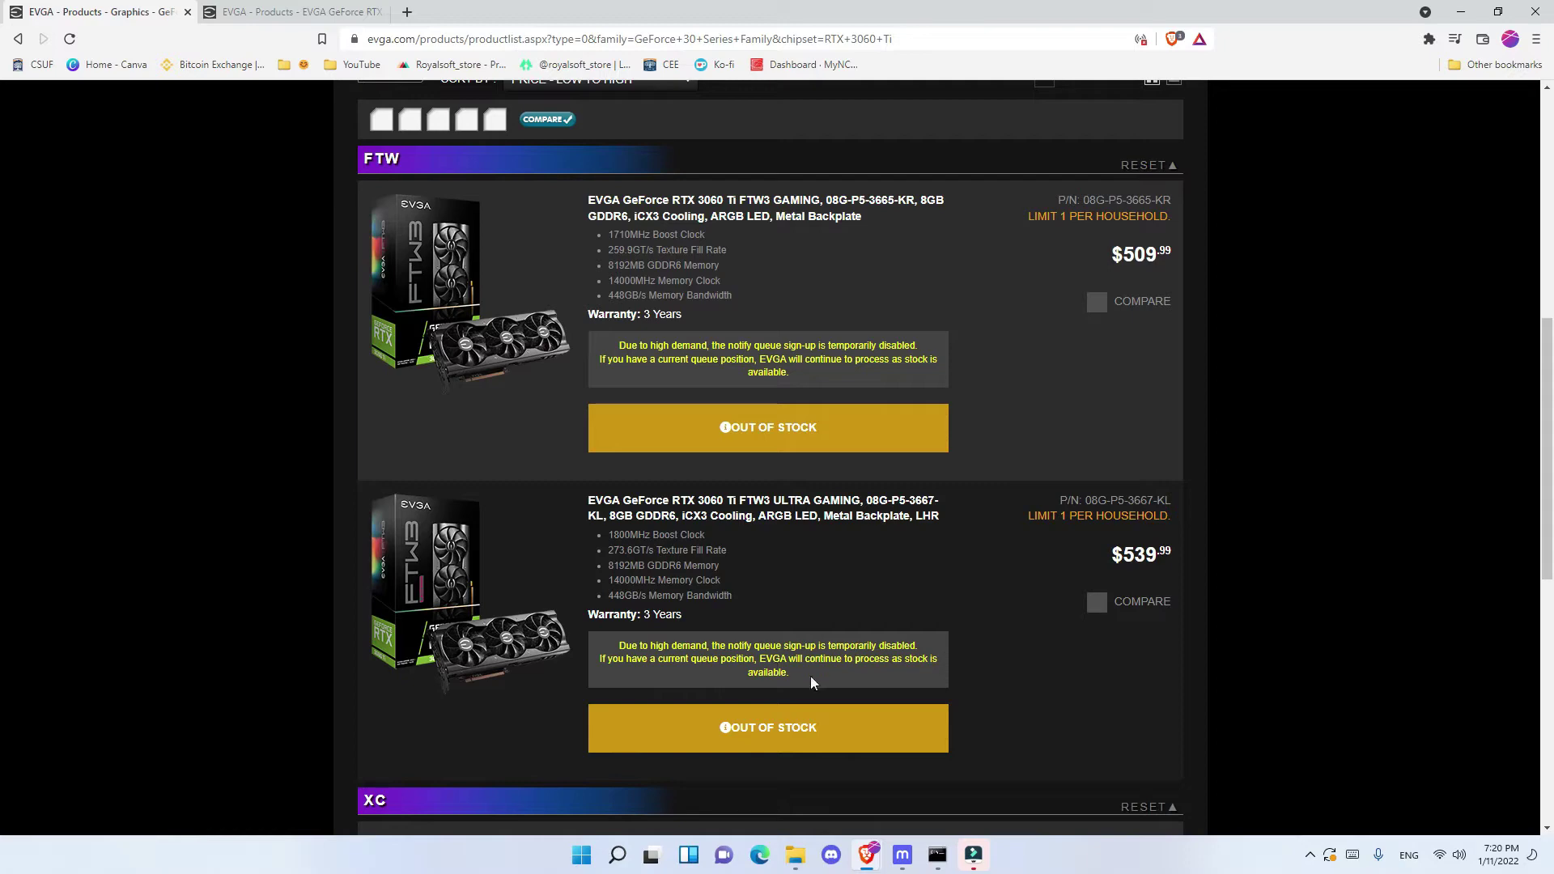
pyautogui.scroll(5, 813, 697)
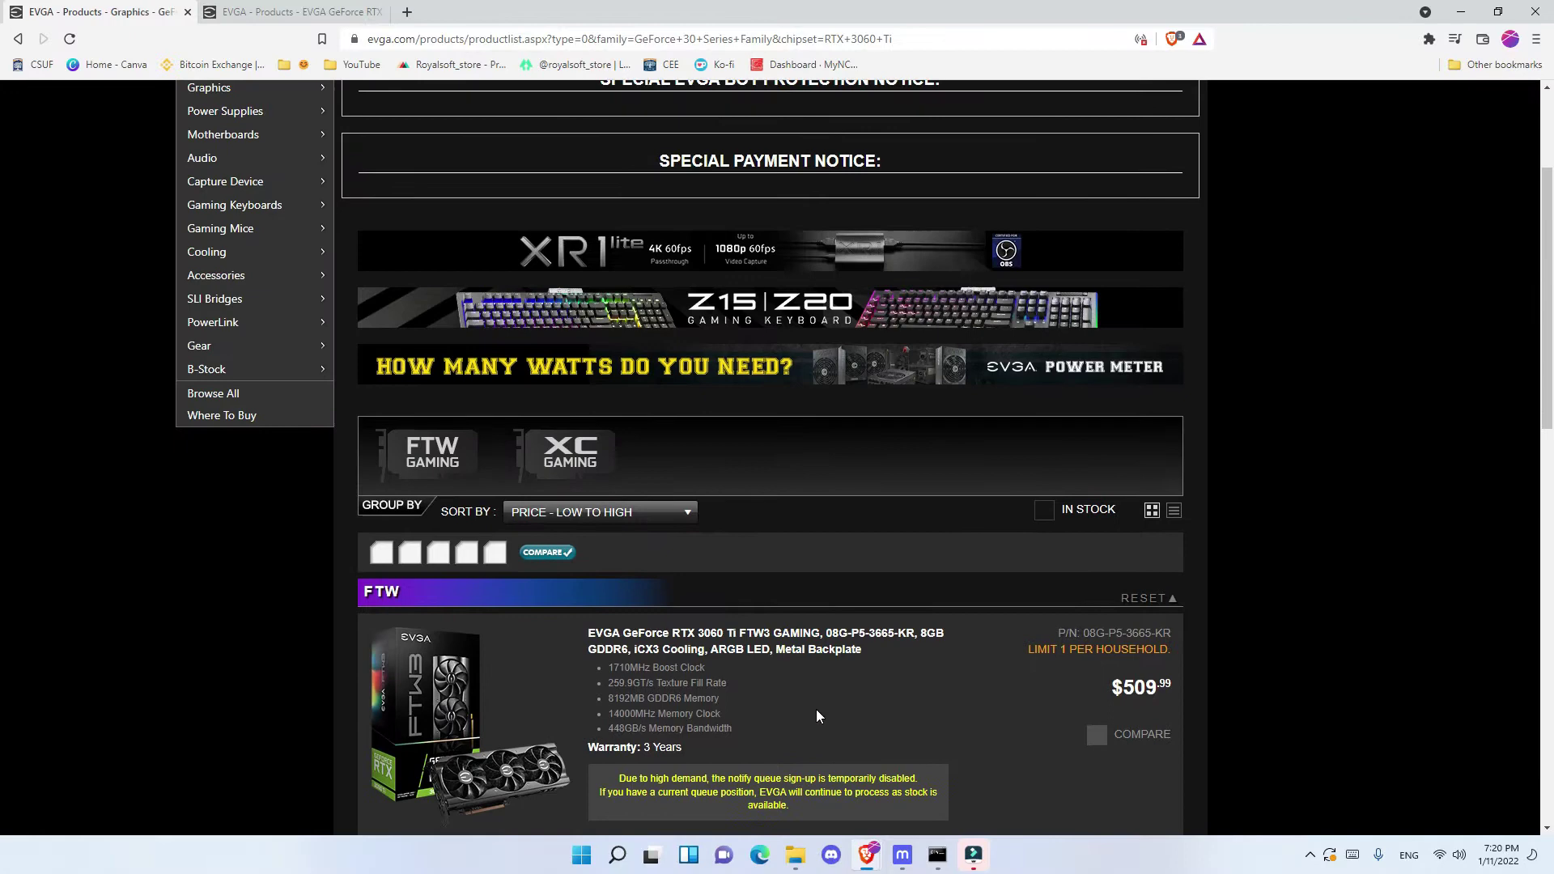
pyautogui.scroll(-6, 816, 709)
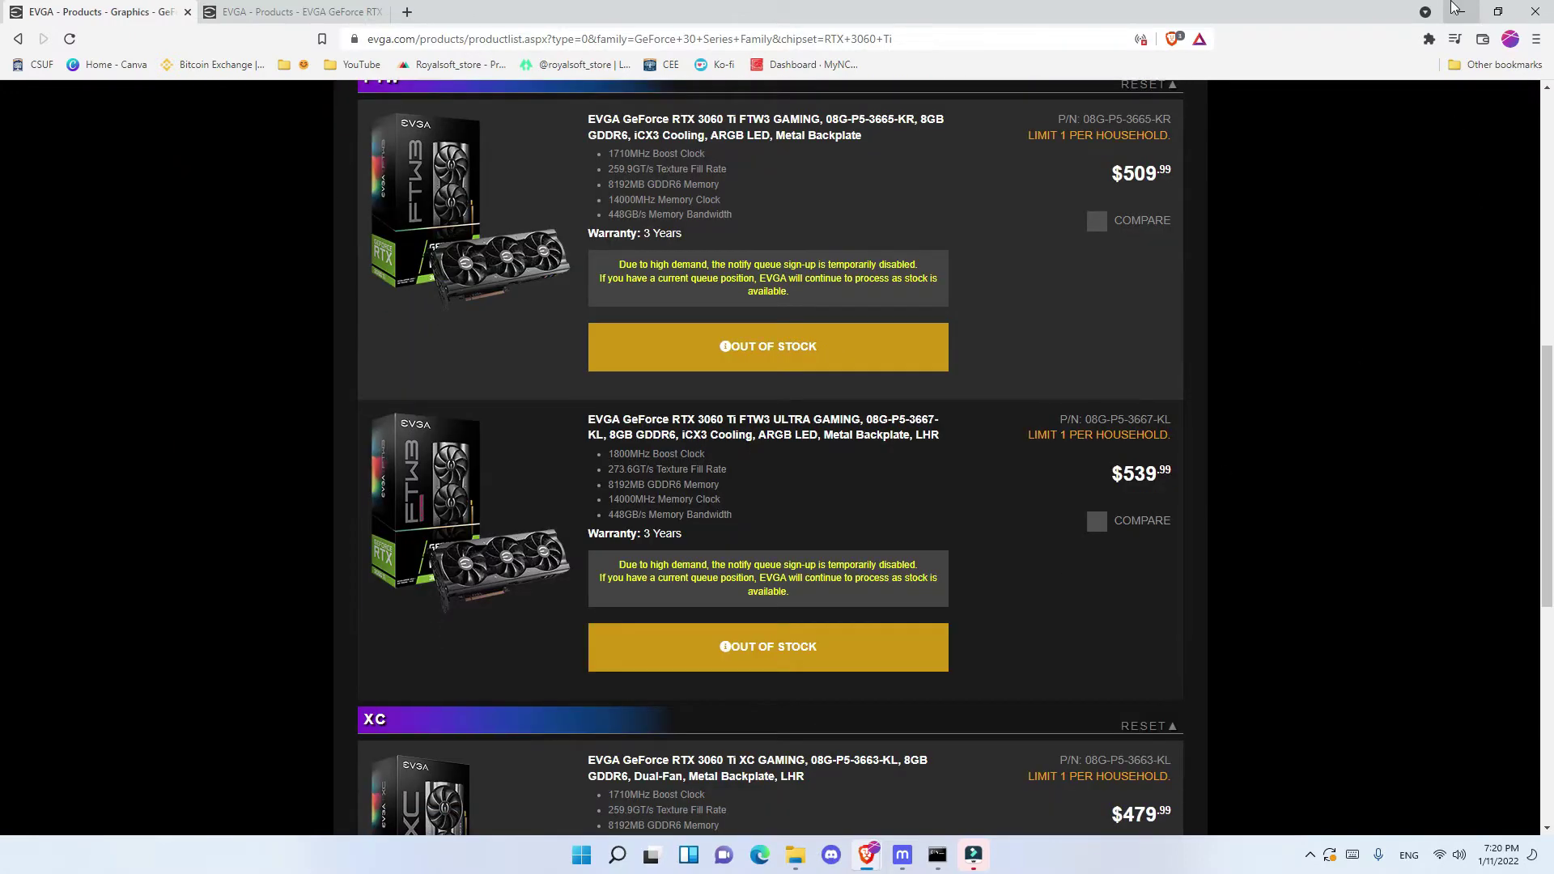
# - Minimize the browser and look for EVGA Precision X1 among the Start menu's pinned apps
pyautogui.click(1457, 10)
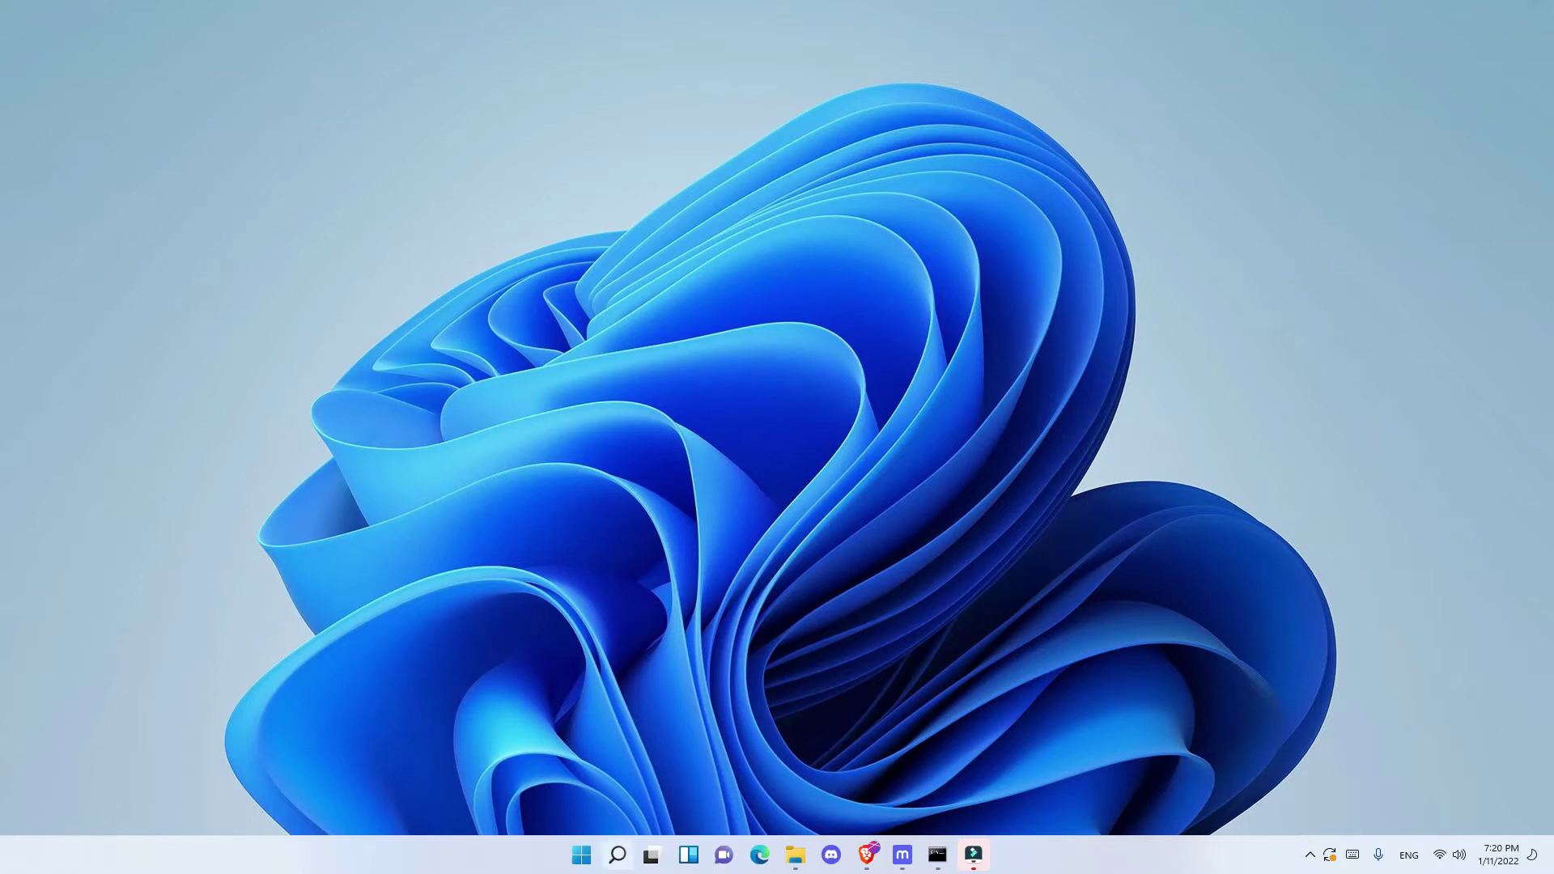
pyautogui.click(582, 855)
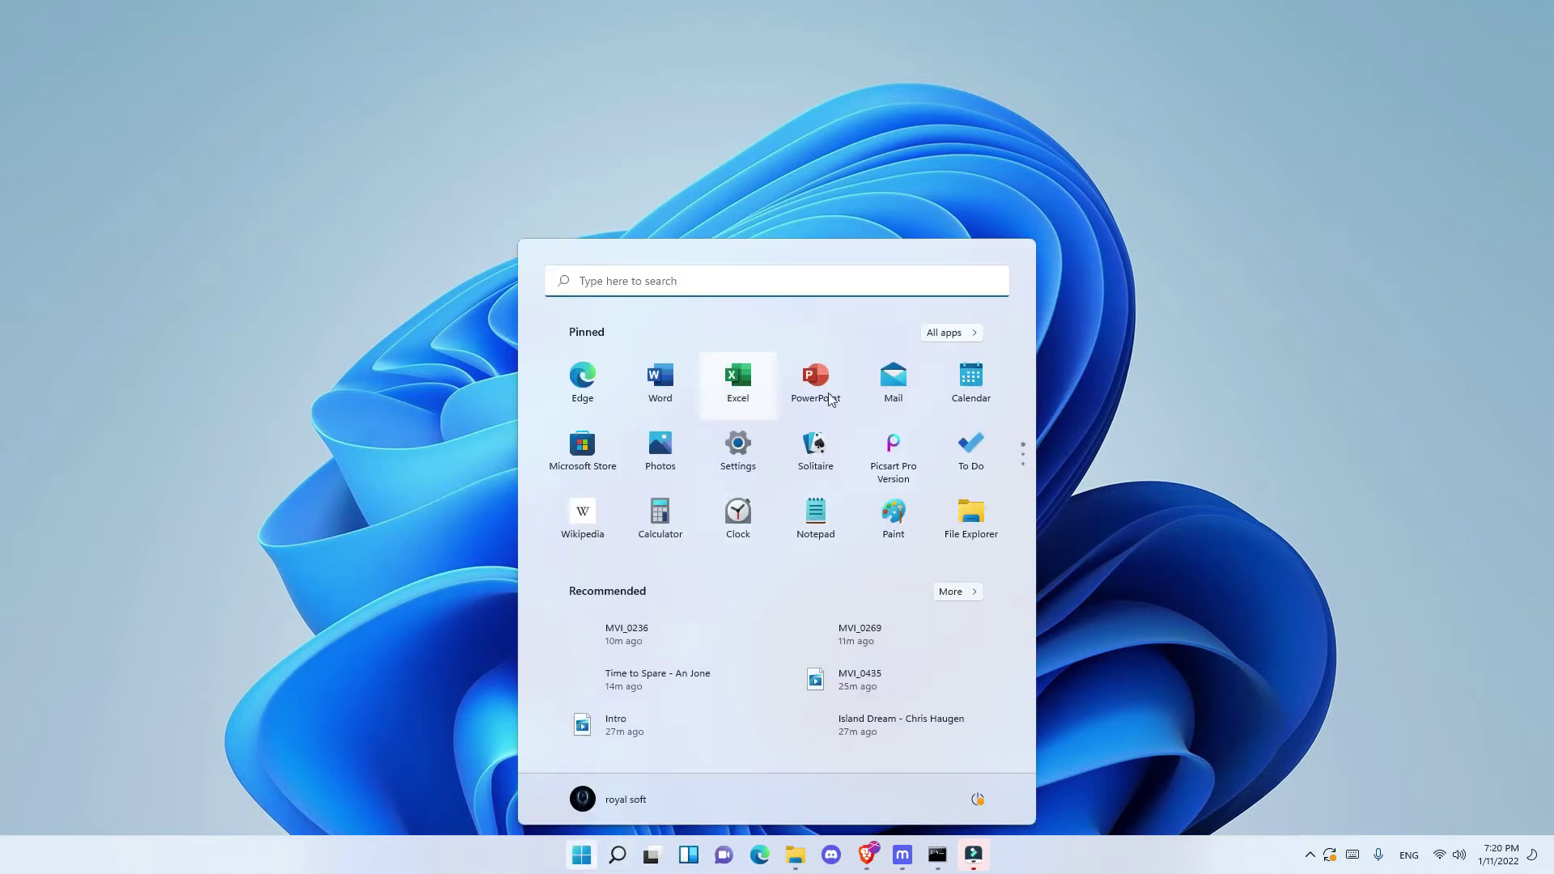
pyautogui.scroll(-1, 809, 437)
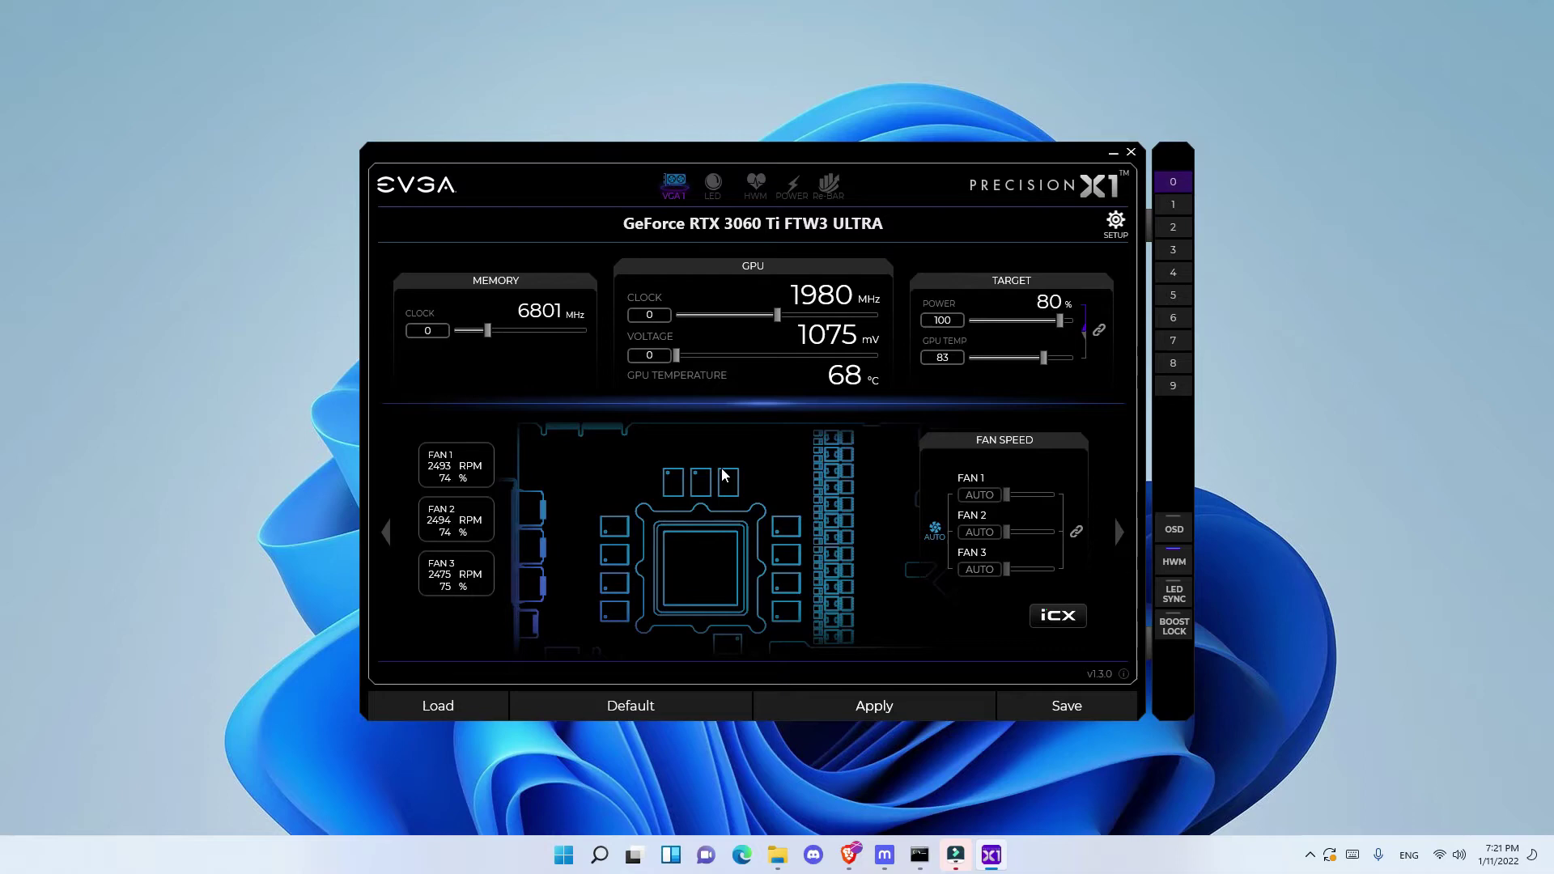
pyautogui.click(564, 855)
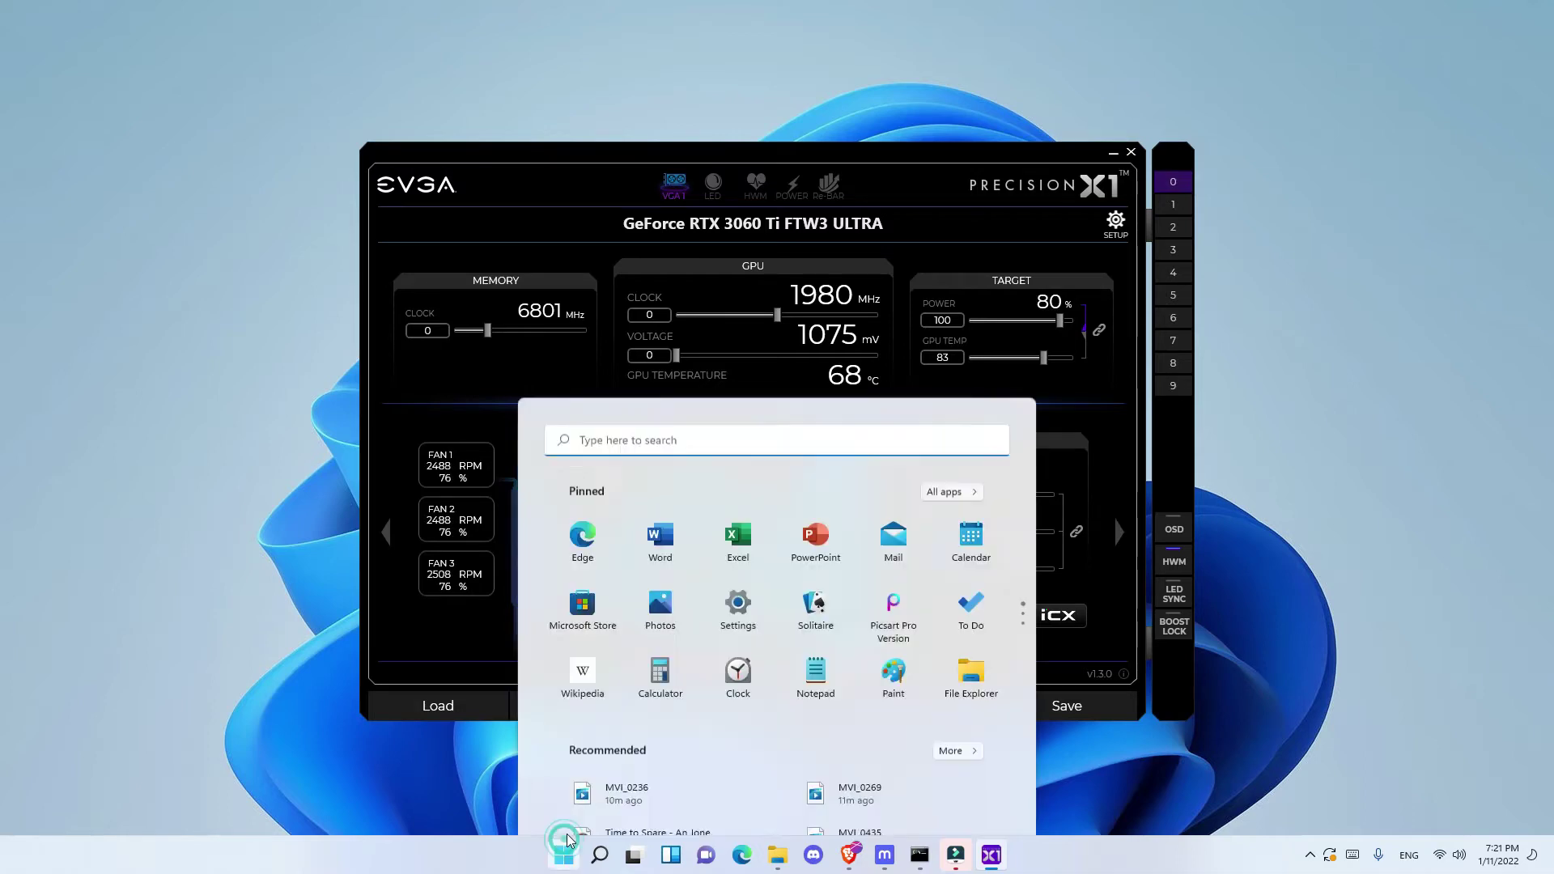
pyautogui.scroll(-3, 903, 507)
pyautogui.scroll(-2, 903, 507)
pyautogui.scroll(3, 900, 508)
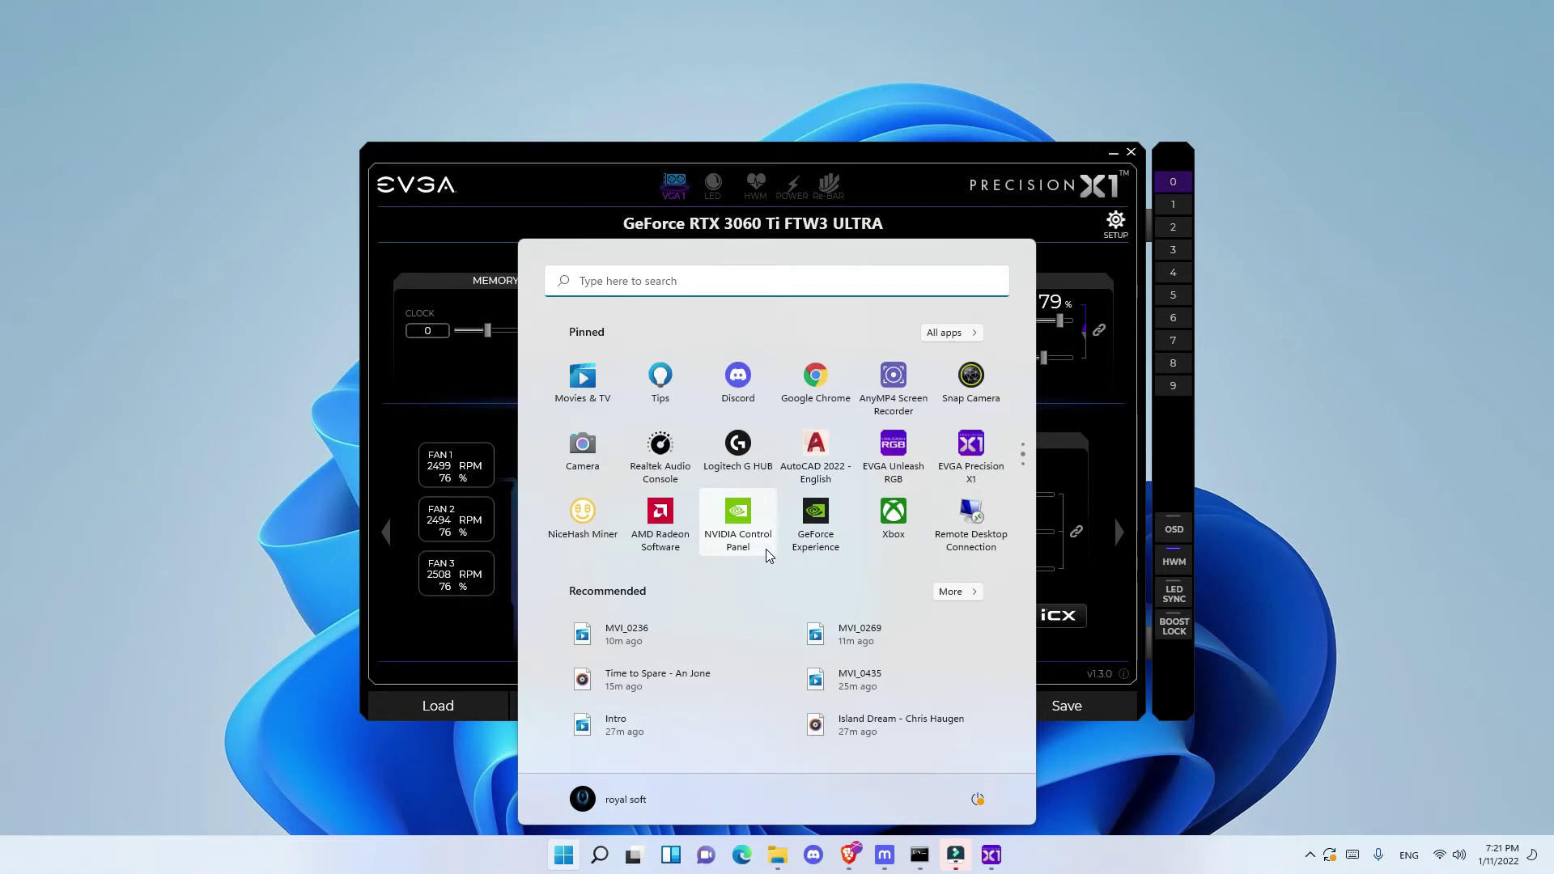
pyautogui.scroll(-1, 766, 549)
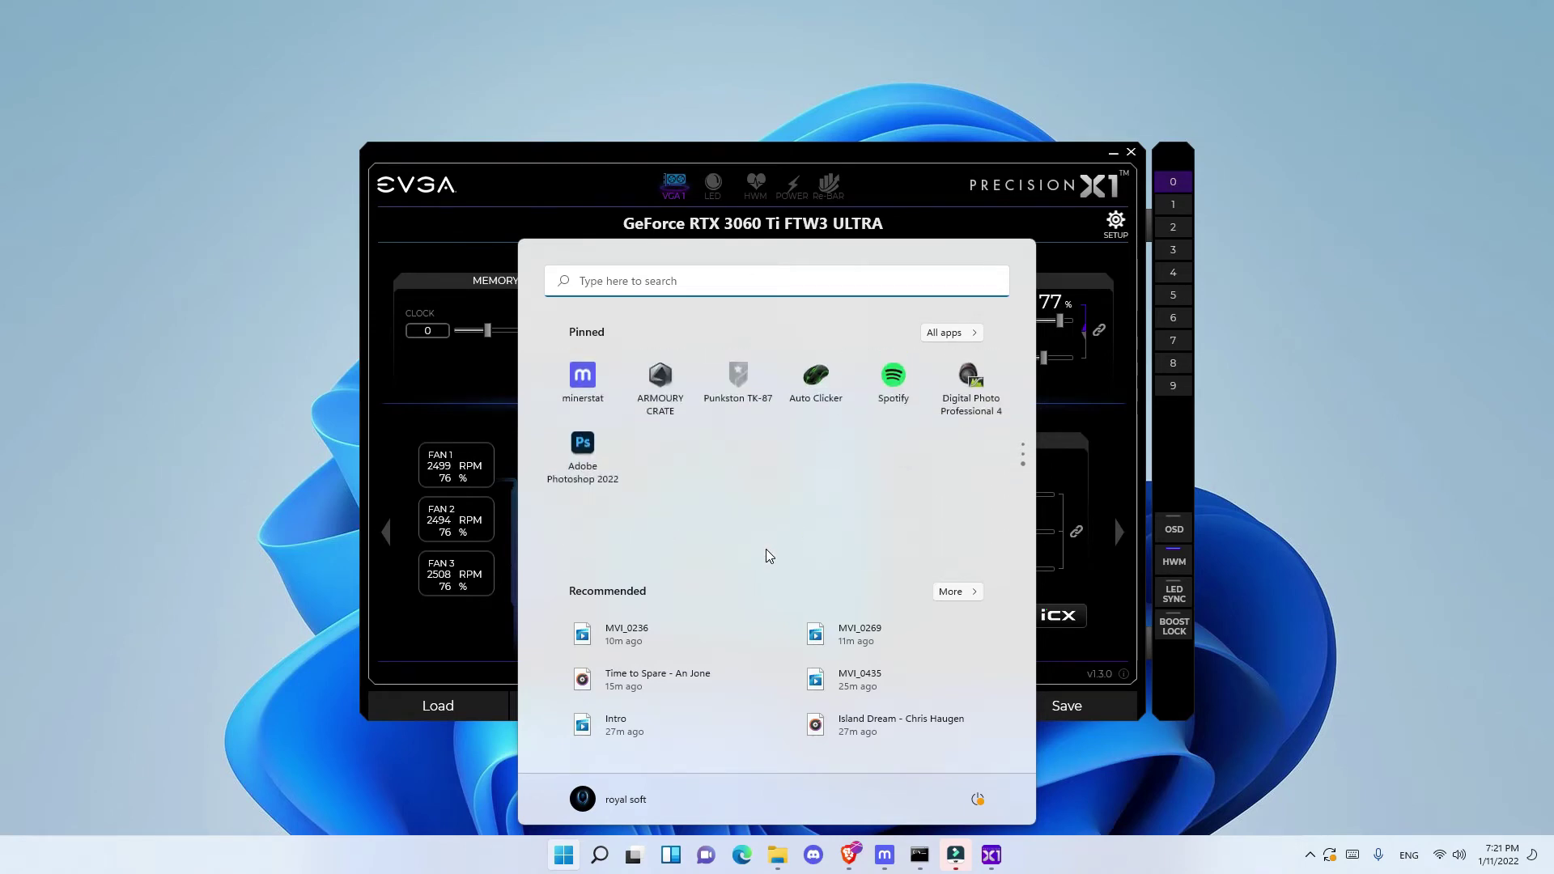
pyautogui.scroll(1, 766, 548)
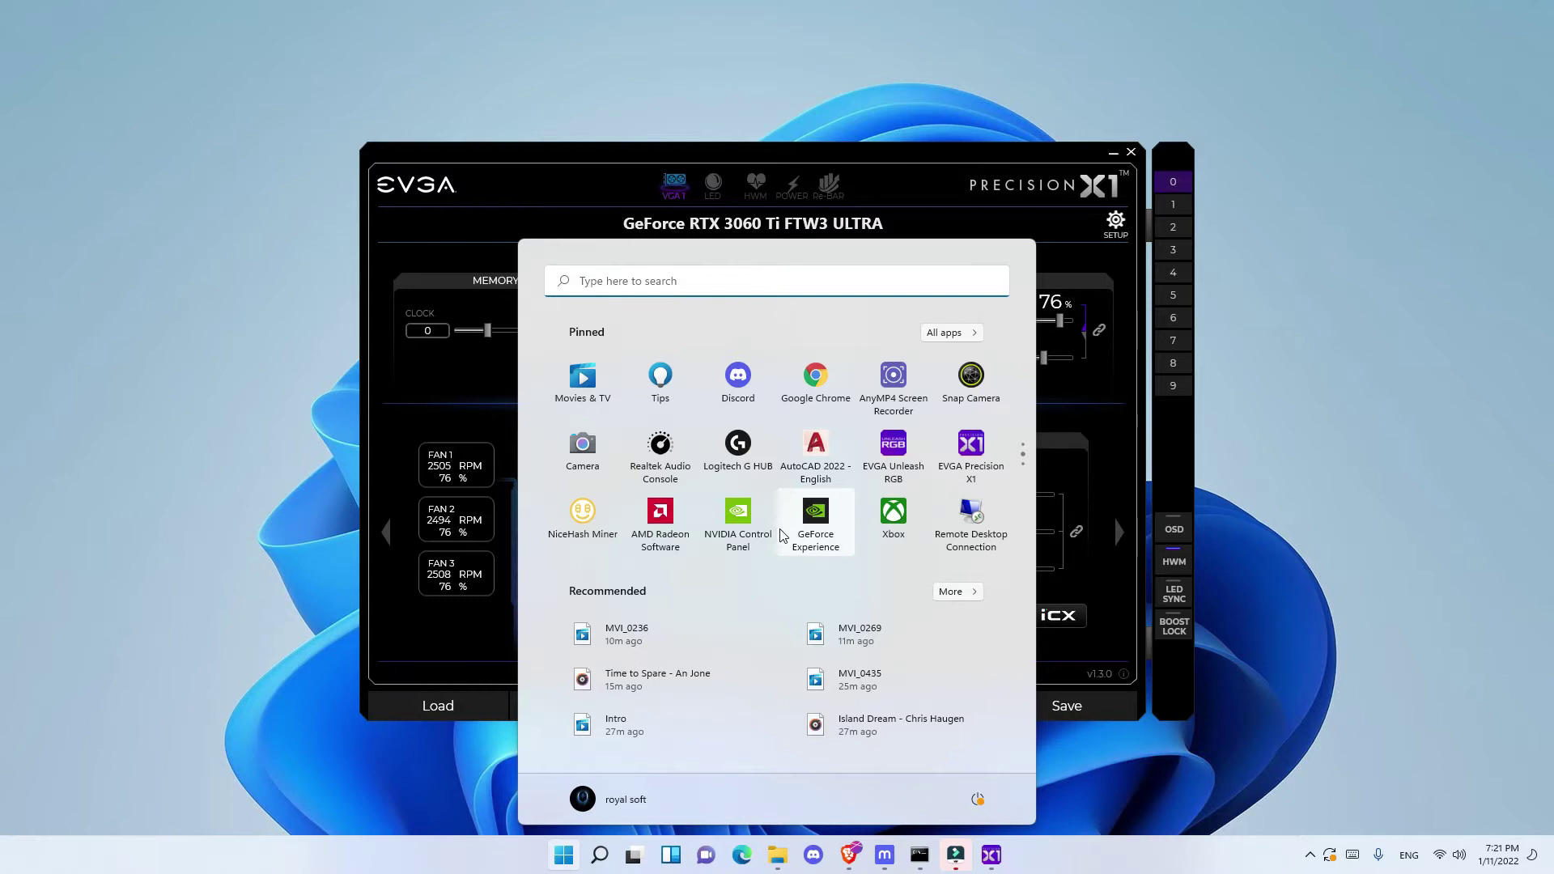
pyautogui.click(1259, 416)
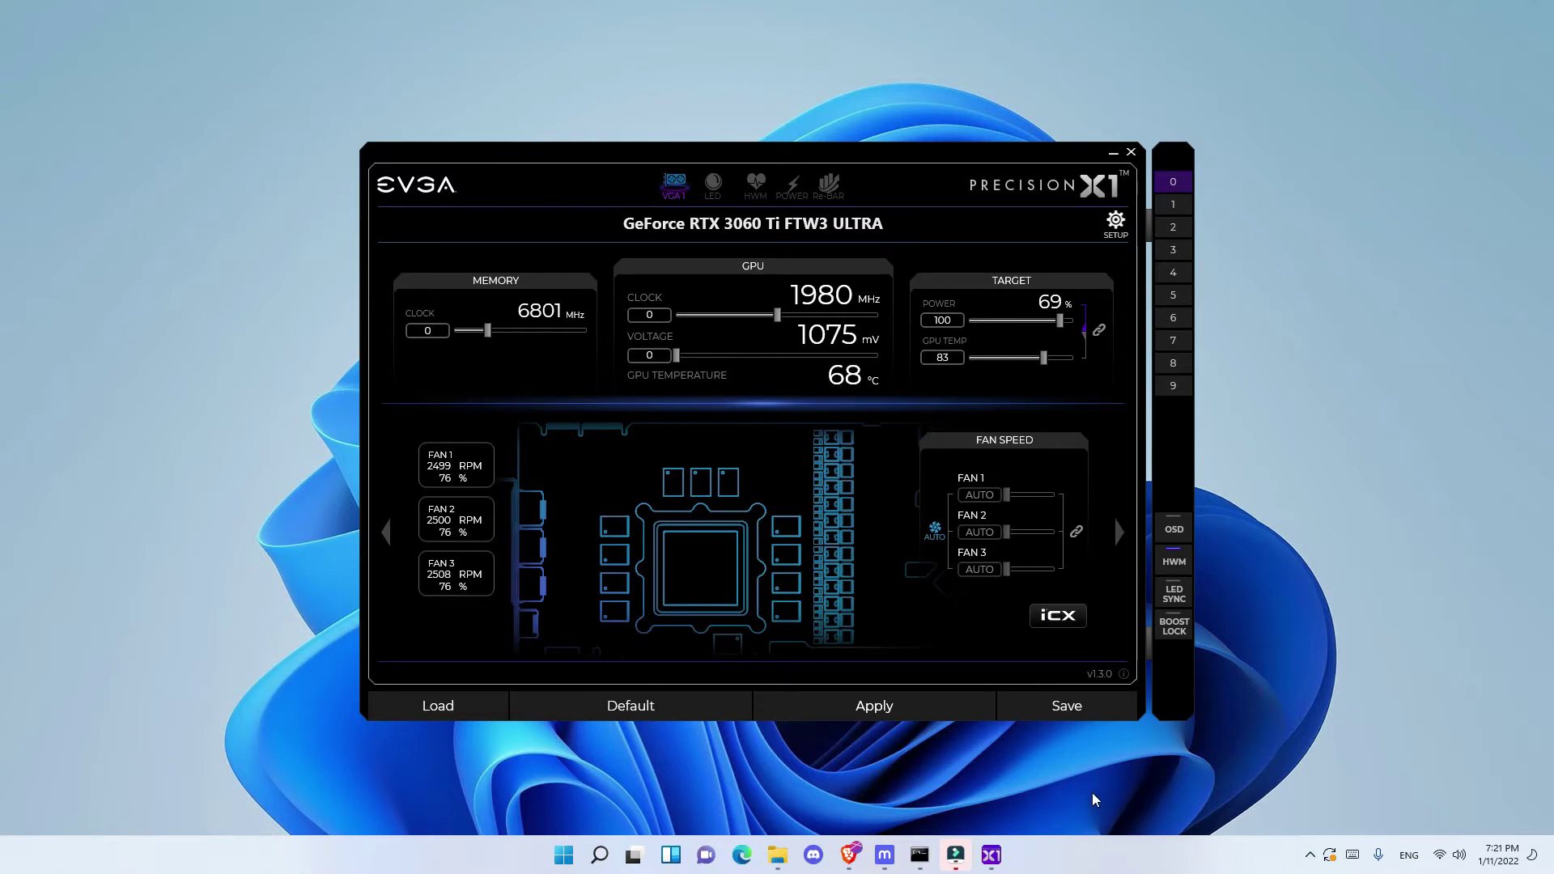
pyautogui.click(564, 855)
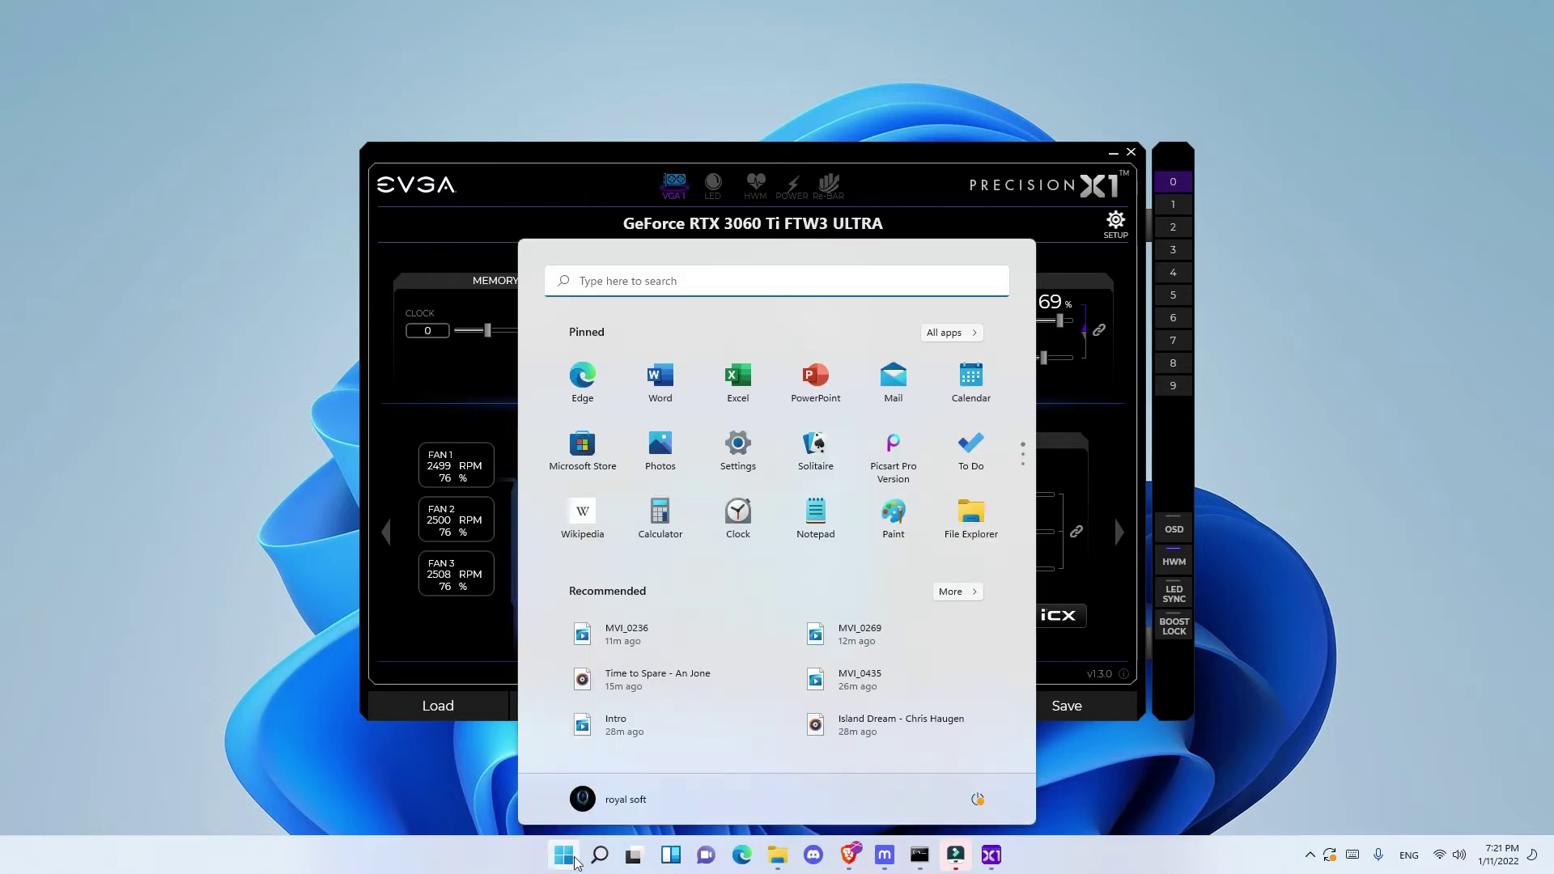
pyautogui.scroll(-1, 812, 518)
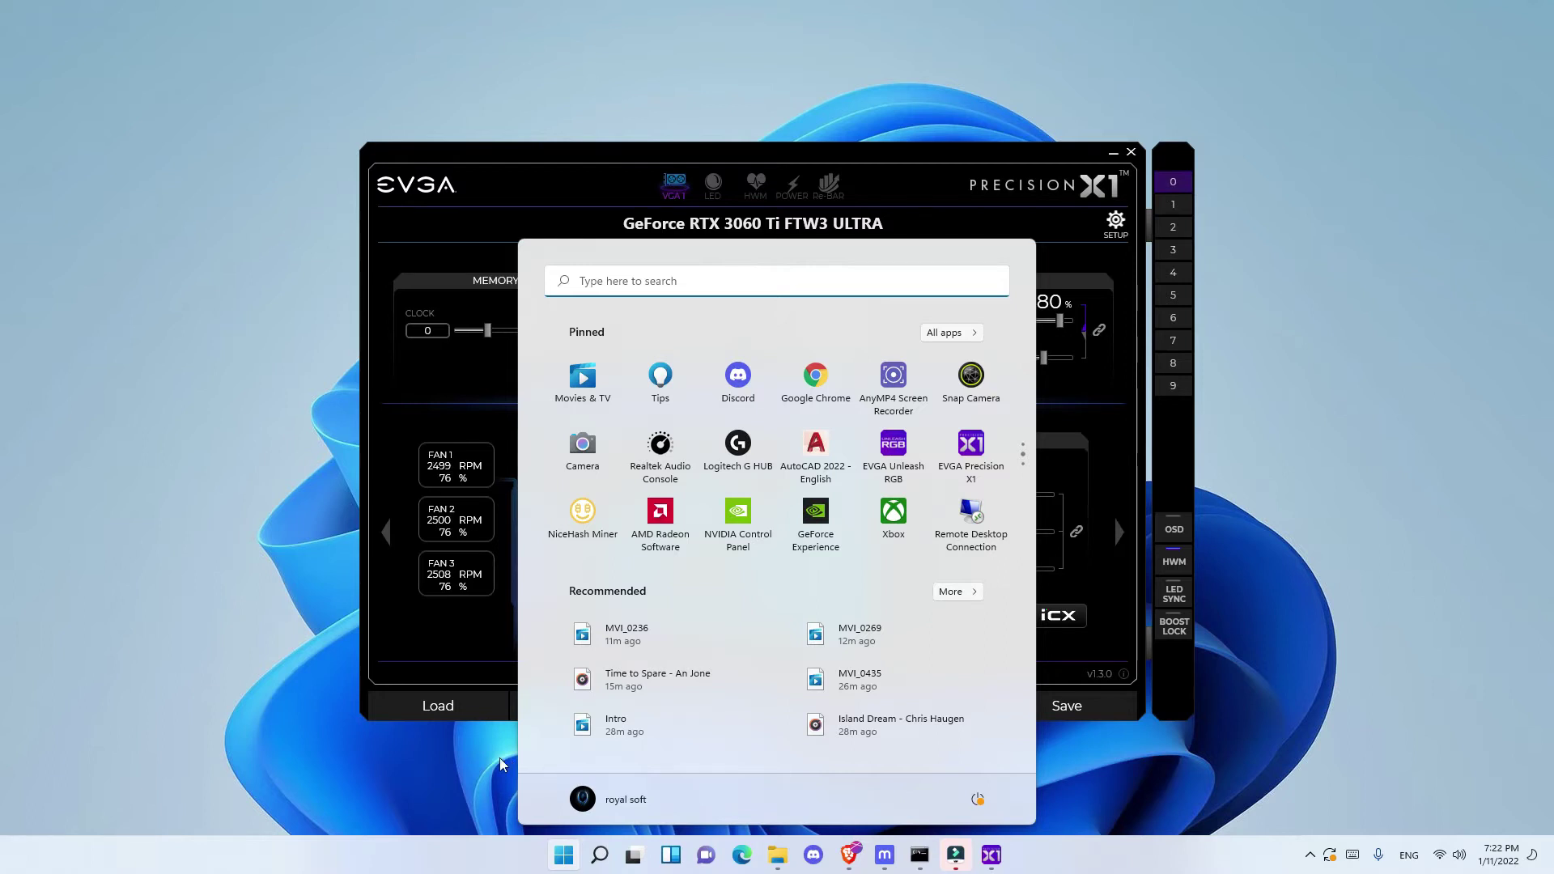
pyautogui.click(474, 613)
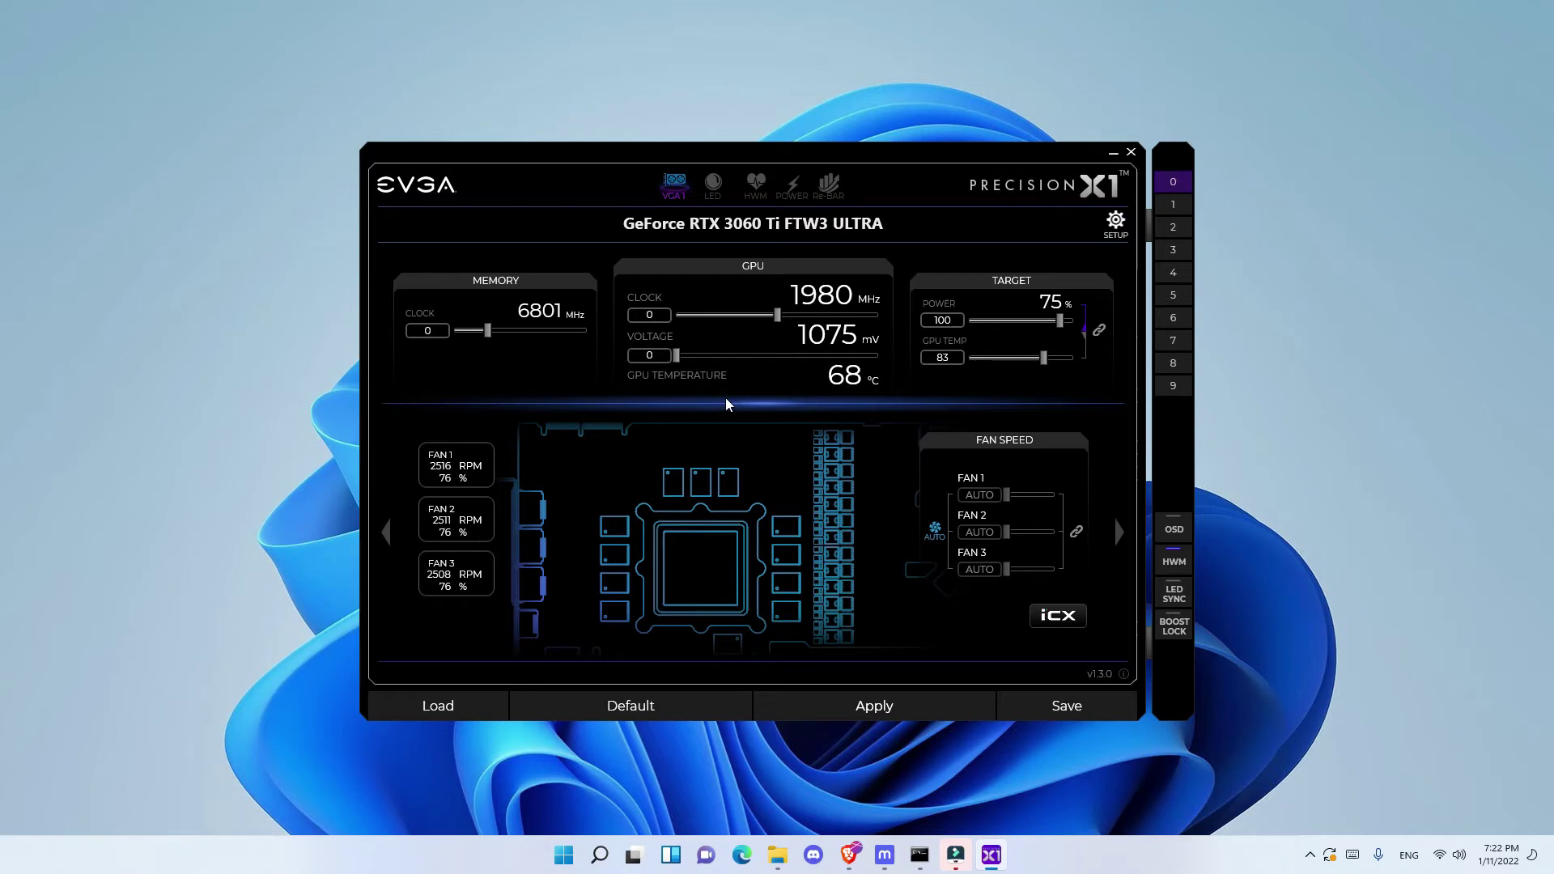
# - Switch all three fans from manual 33 back to AUTO speed control and apply it
pyautogui.moveTo(761, 387)
pyautogui.click(936, 532)
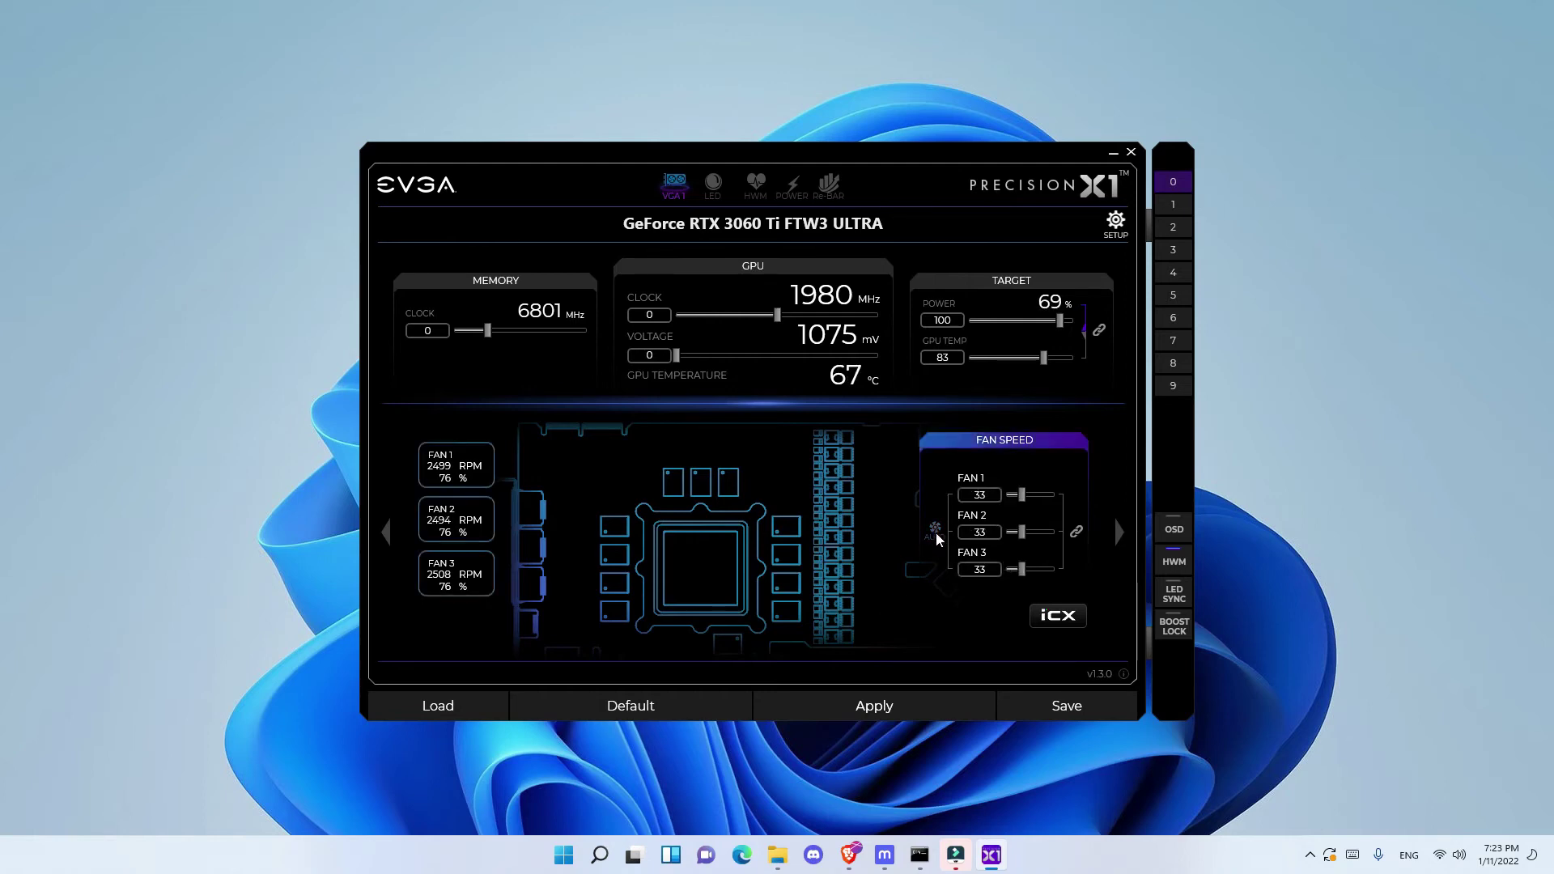
pyautogui.click(935, 532)
pyautogui.click(916, 709)
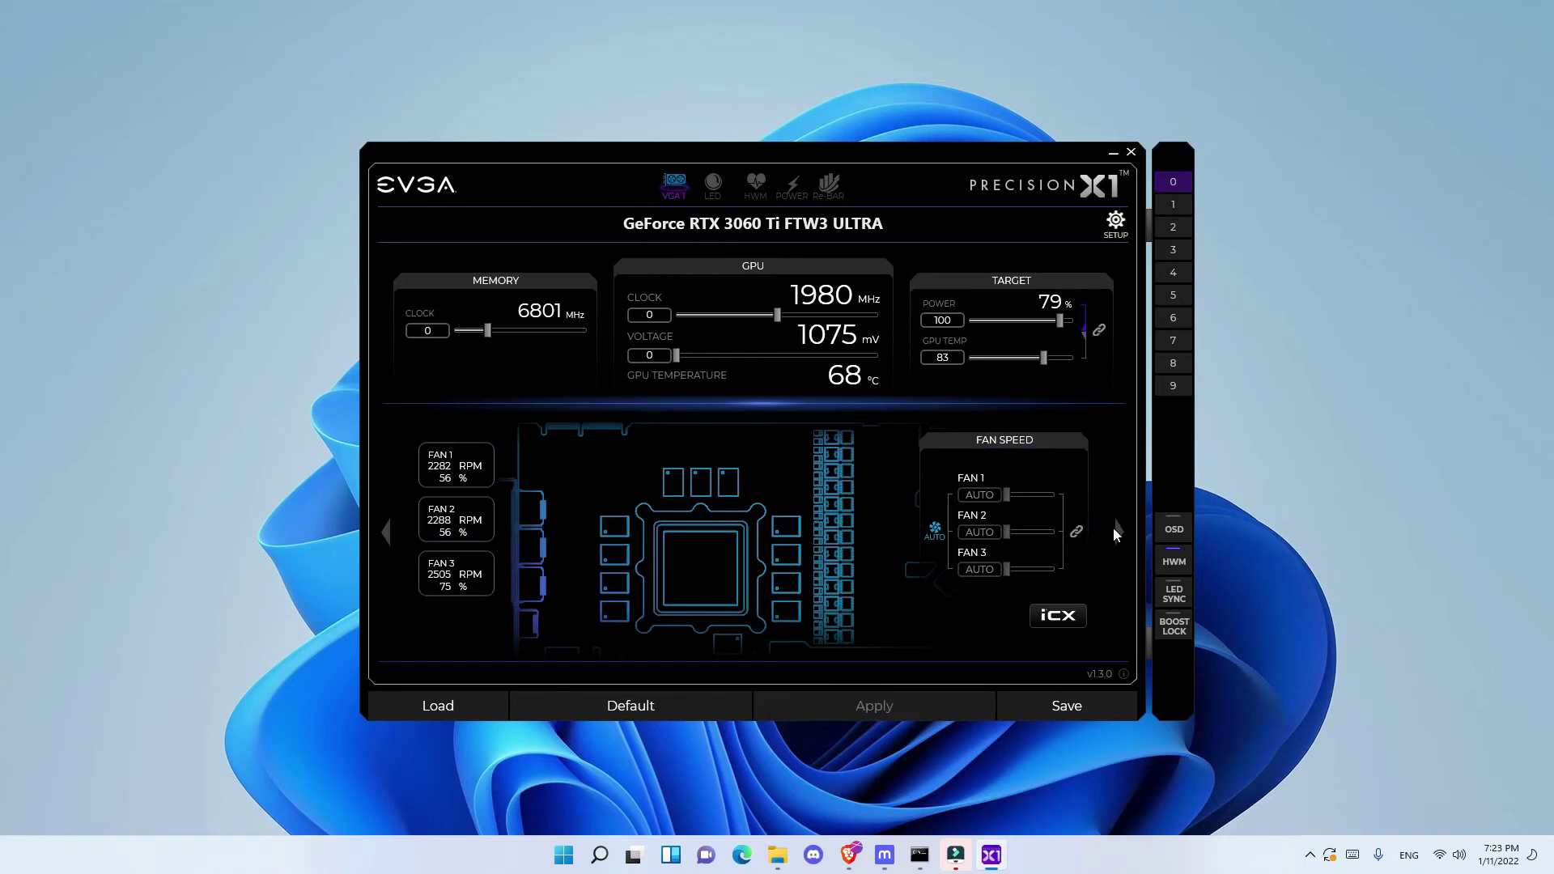
pyautogui.click(935, 532)
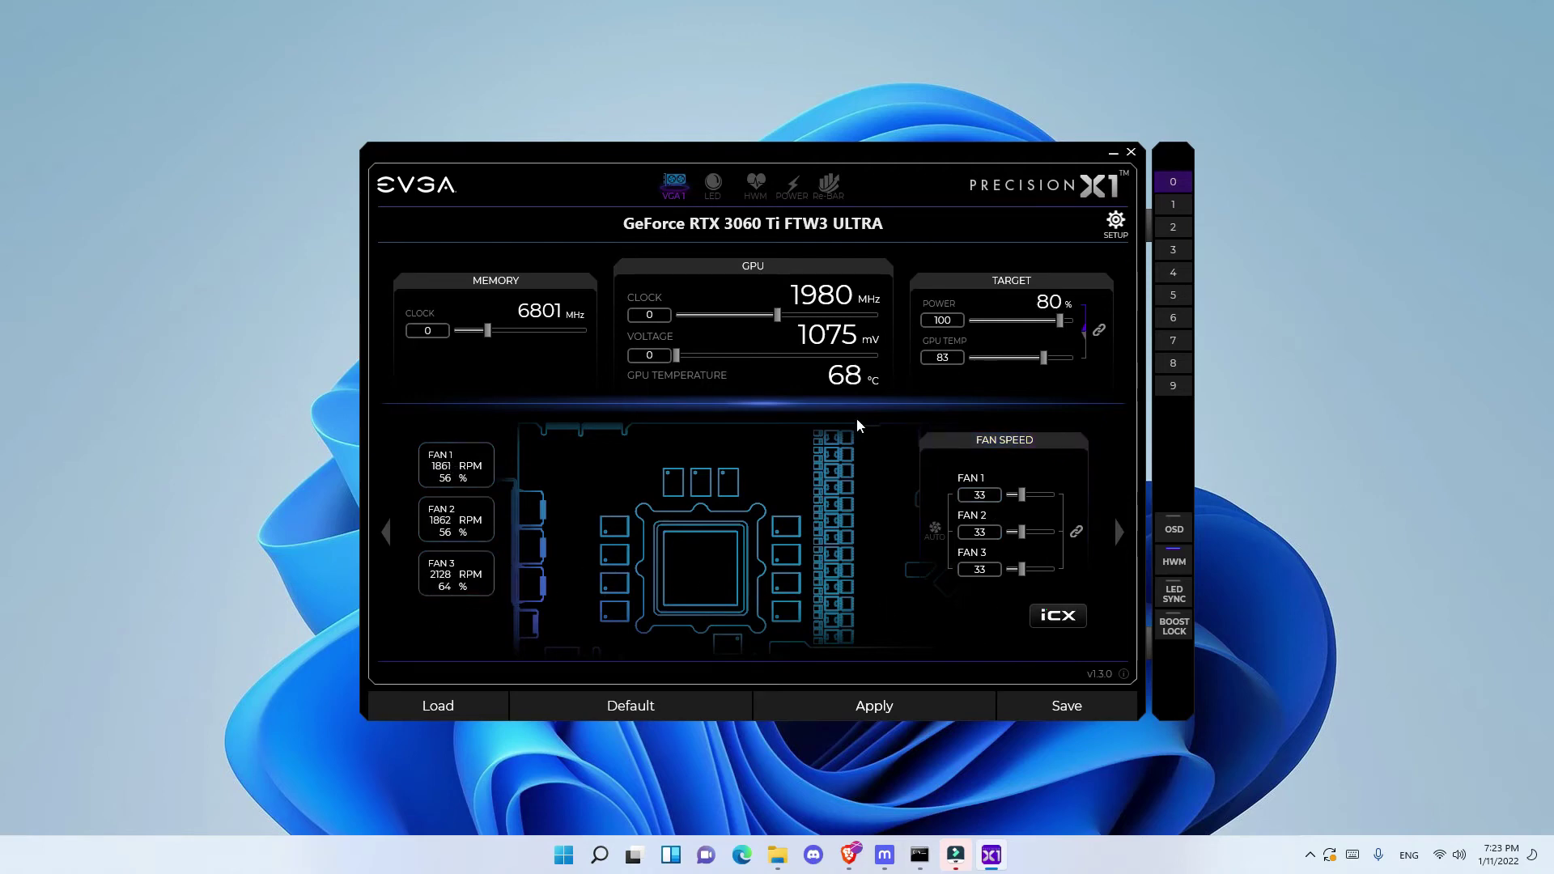
pyautogui.moveTo(854, 397)
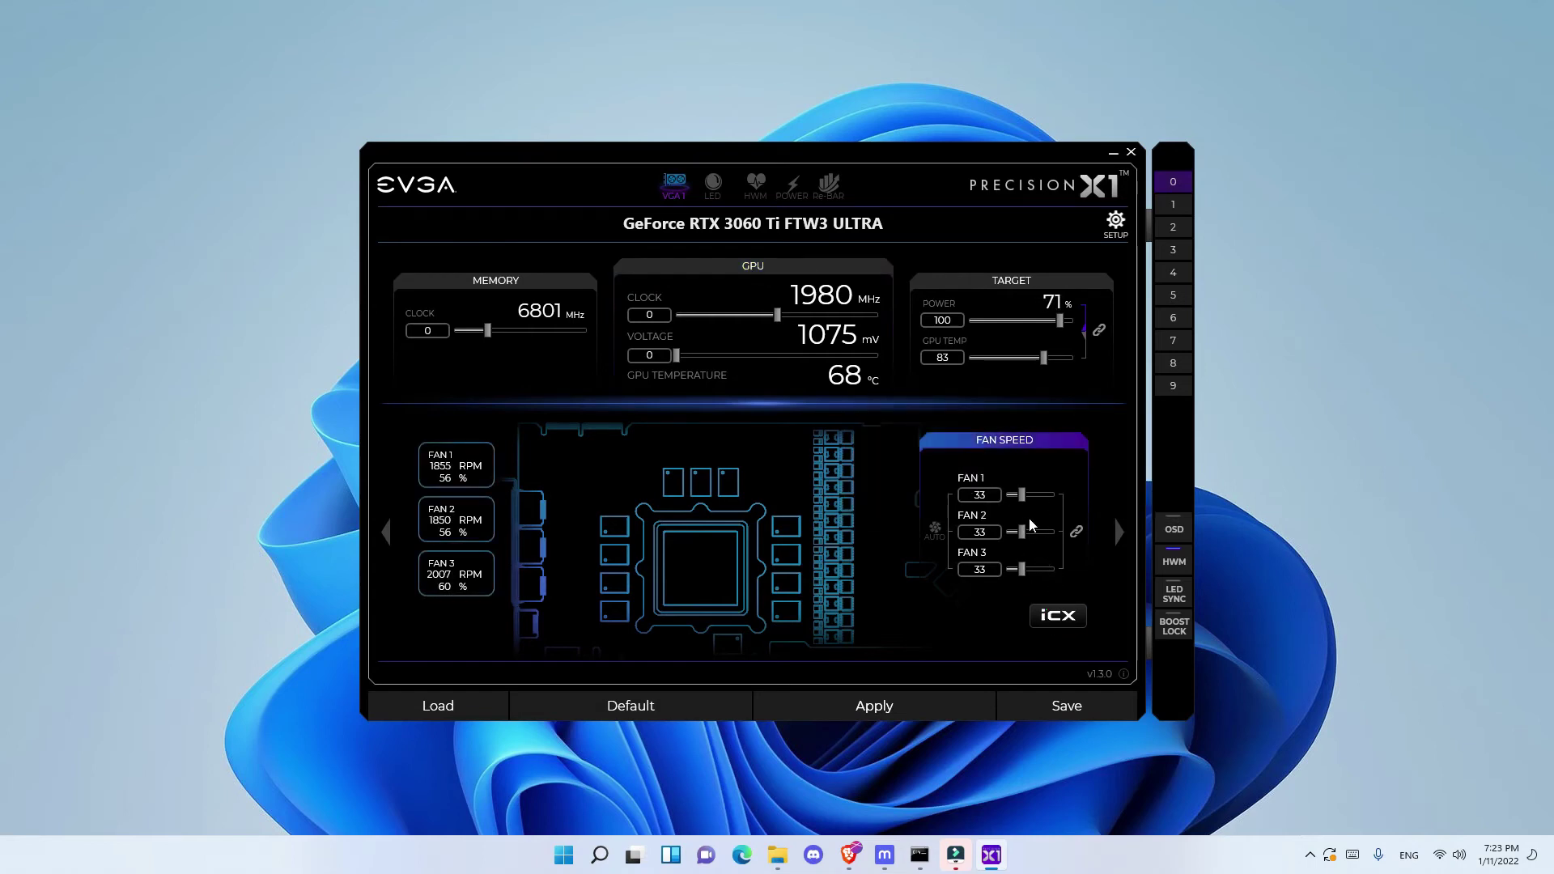
pyautogui.moveTo(1049, 525)
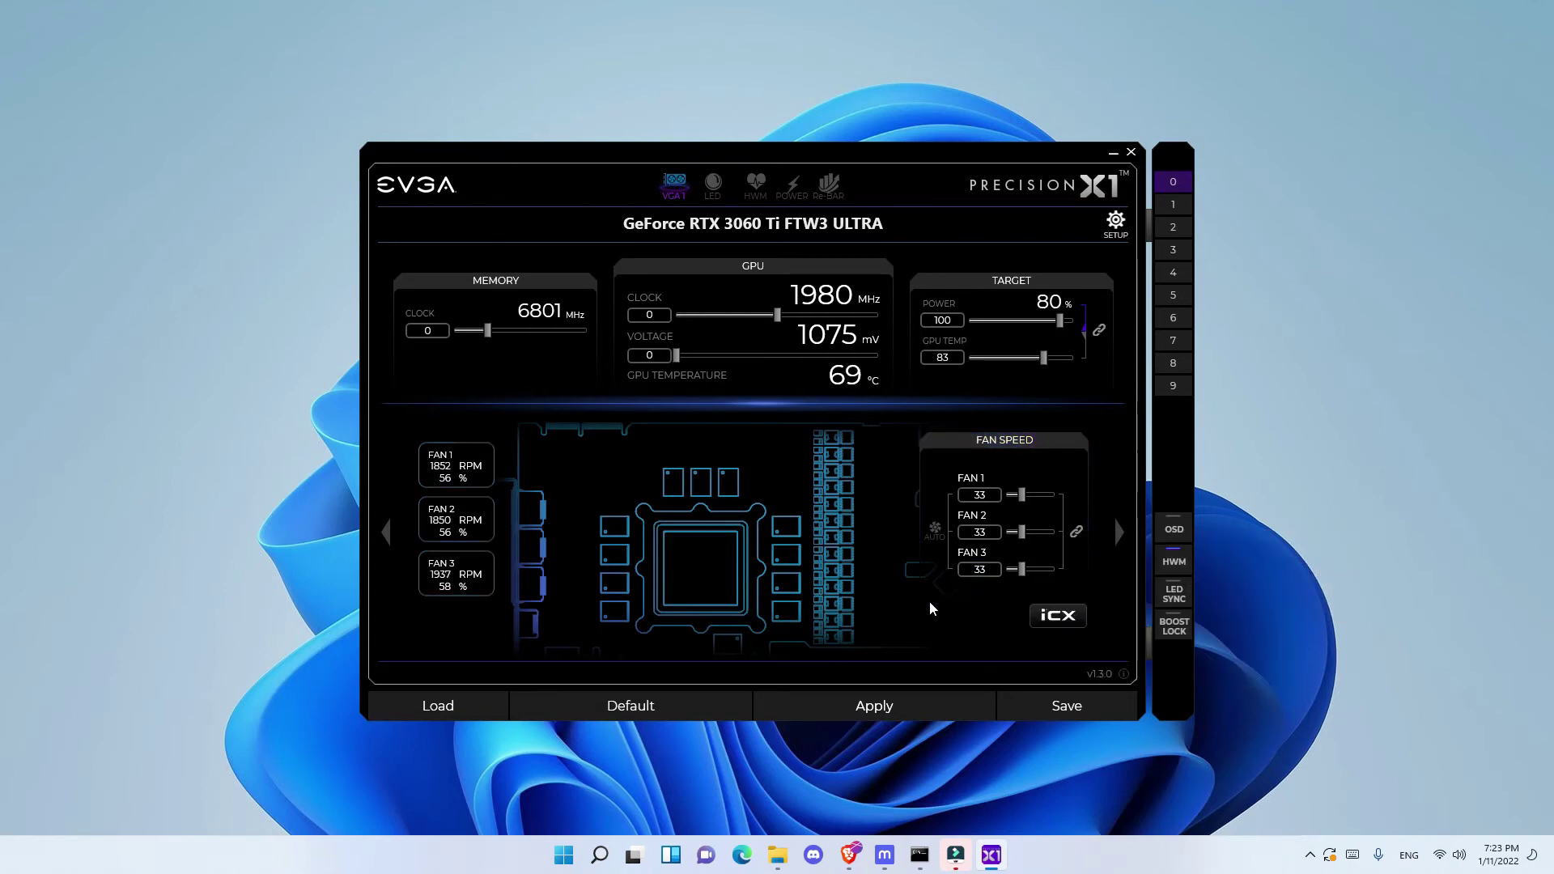
pyautogui.click(936, 530)
pyautogui.click(896, 703)
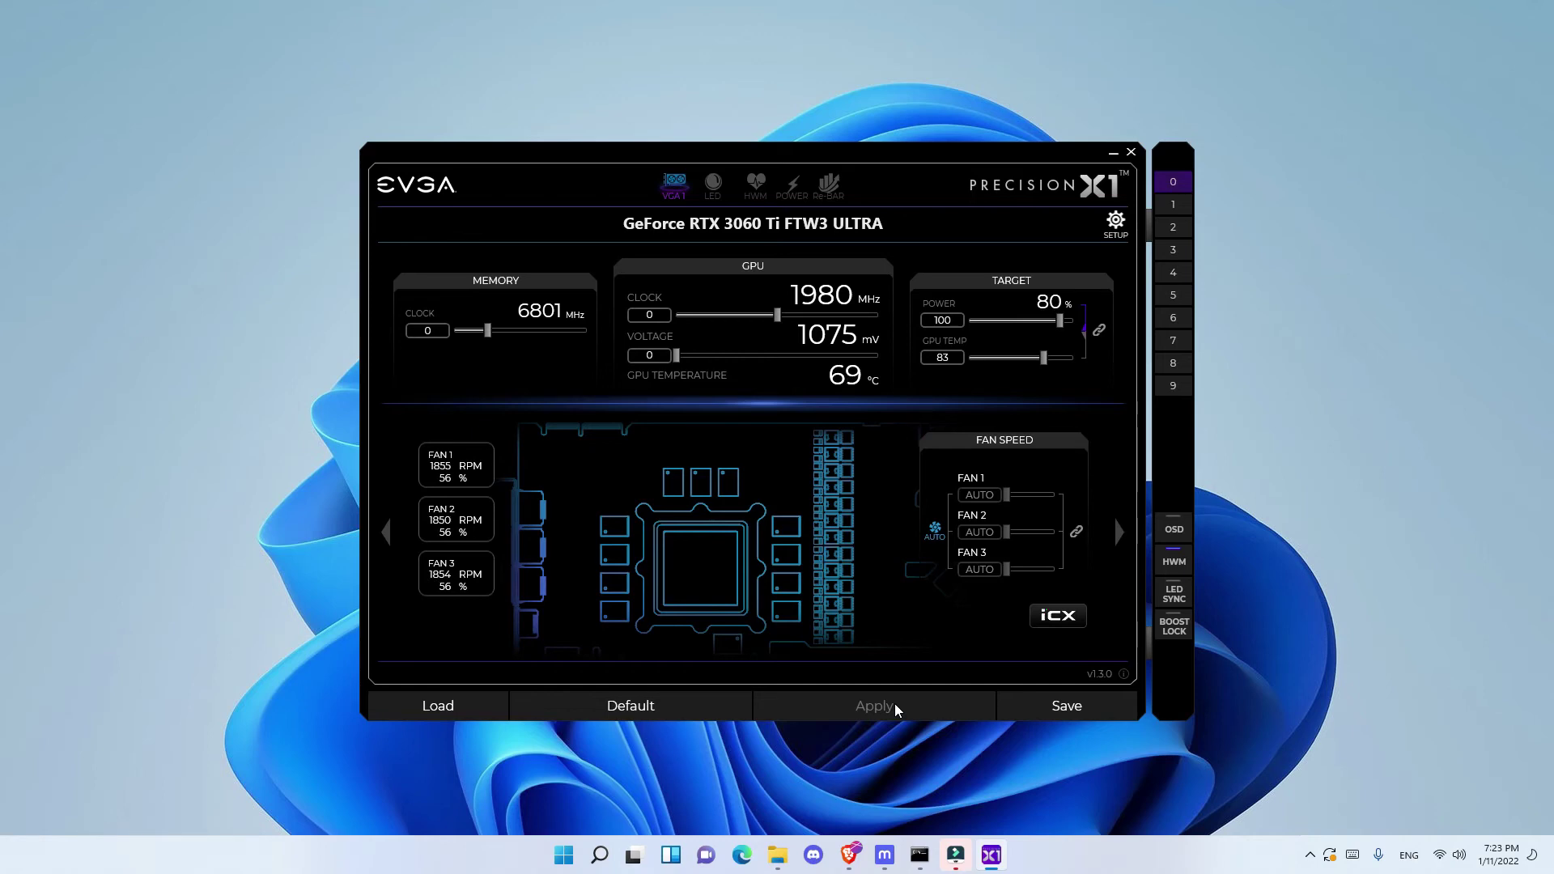
# - Page past Temp Tuner to the Fan Curve Control page with its three fan graphs
pyautogui.click(1118, 534)
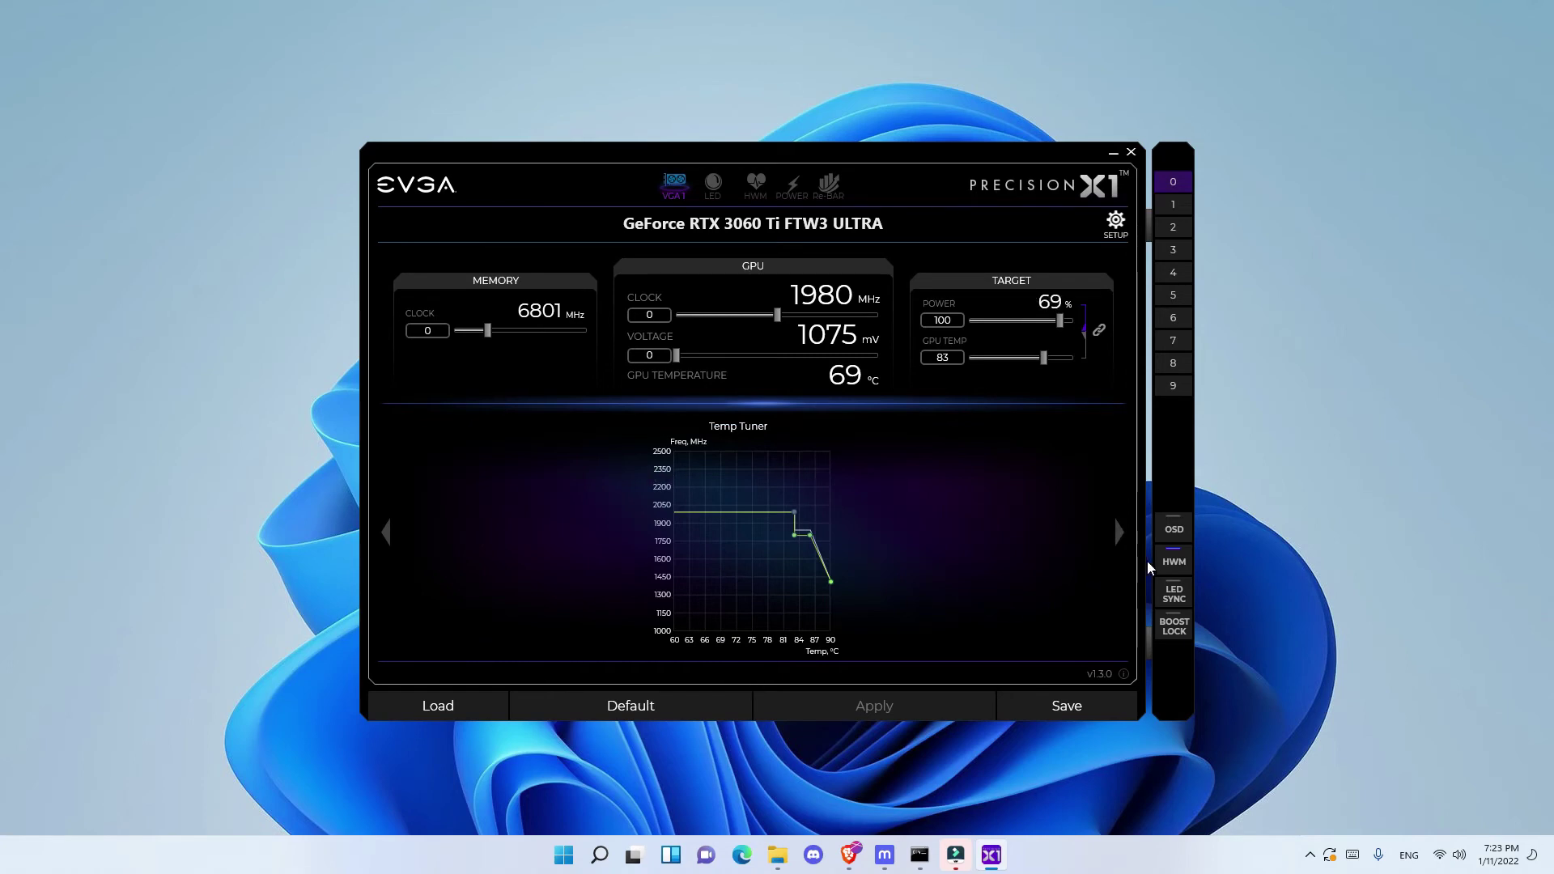
pyautogui.click(1121, 534)
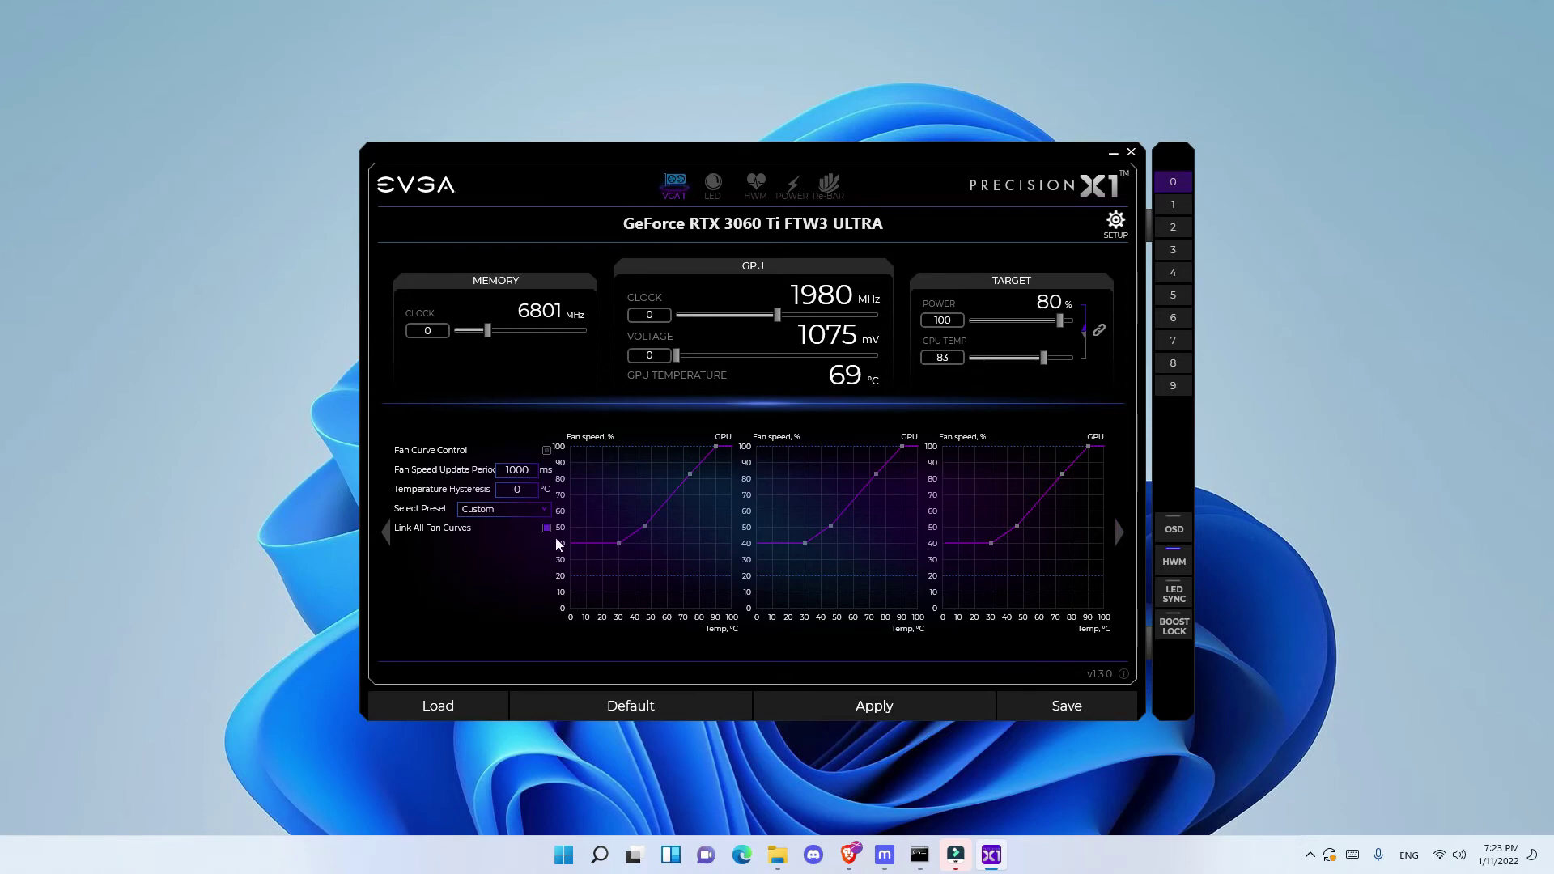
# - Enable Fan Curve Control with the Custom preset and apply the 40–100% fan curves
pyautogui.click(538, 514)
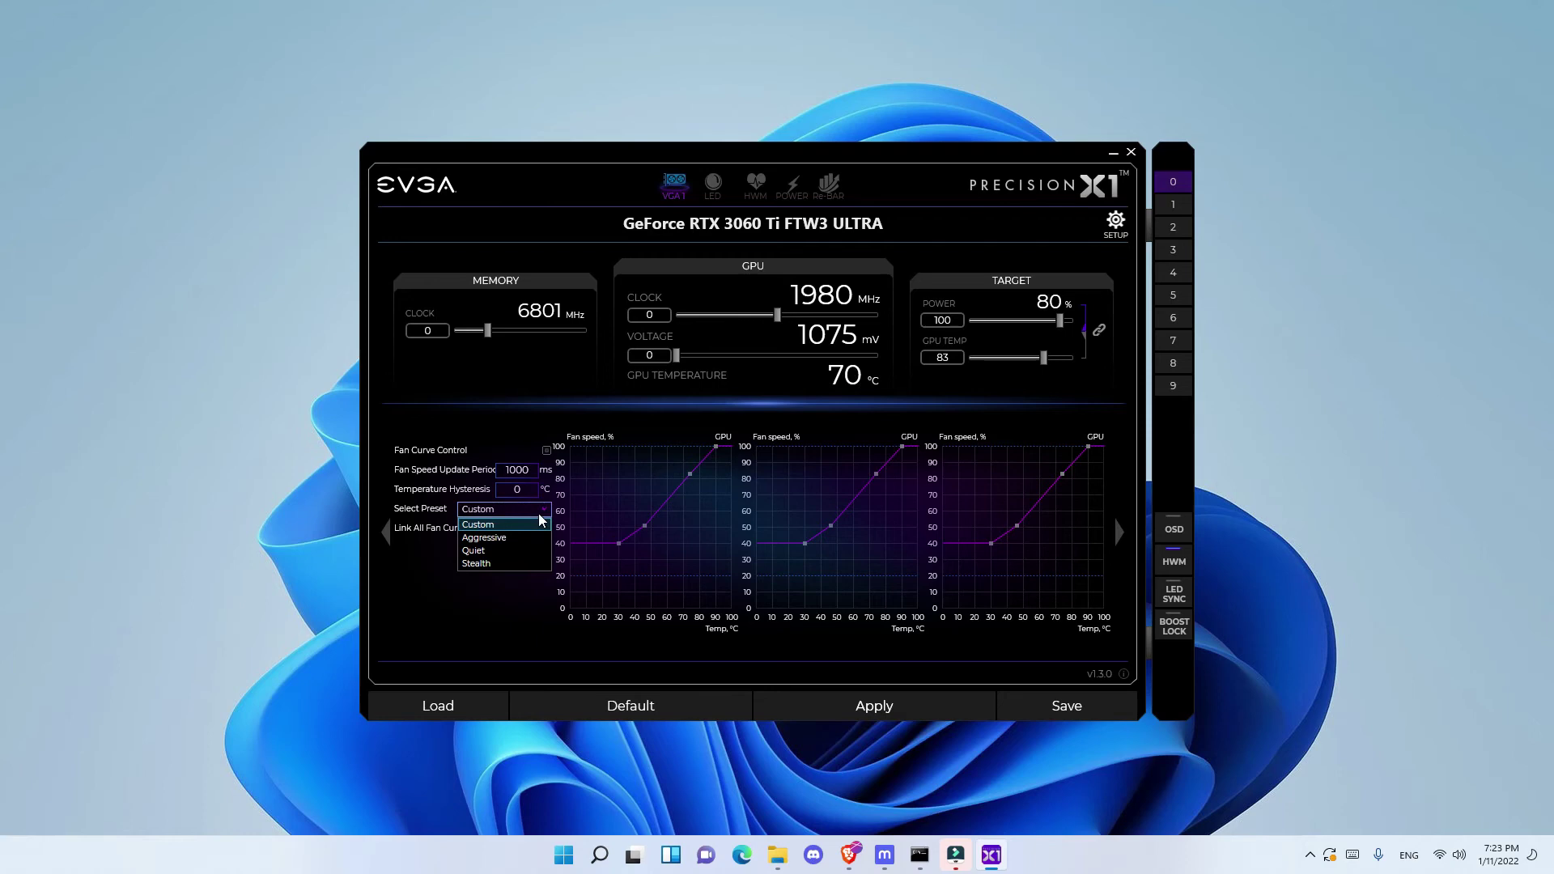
pyautogui.click(539, 517)
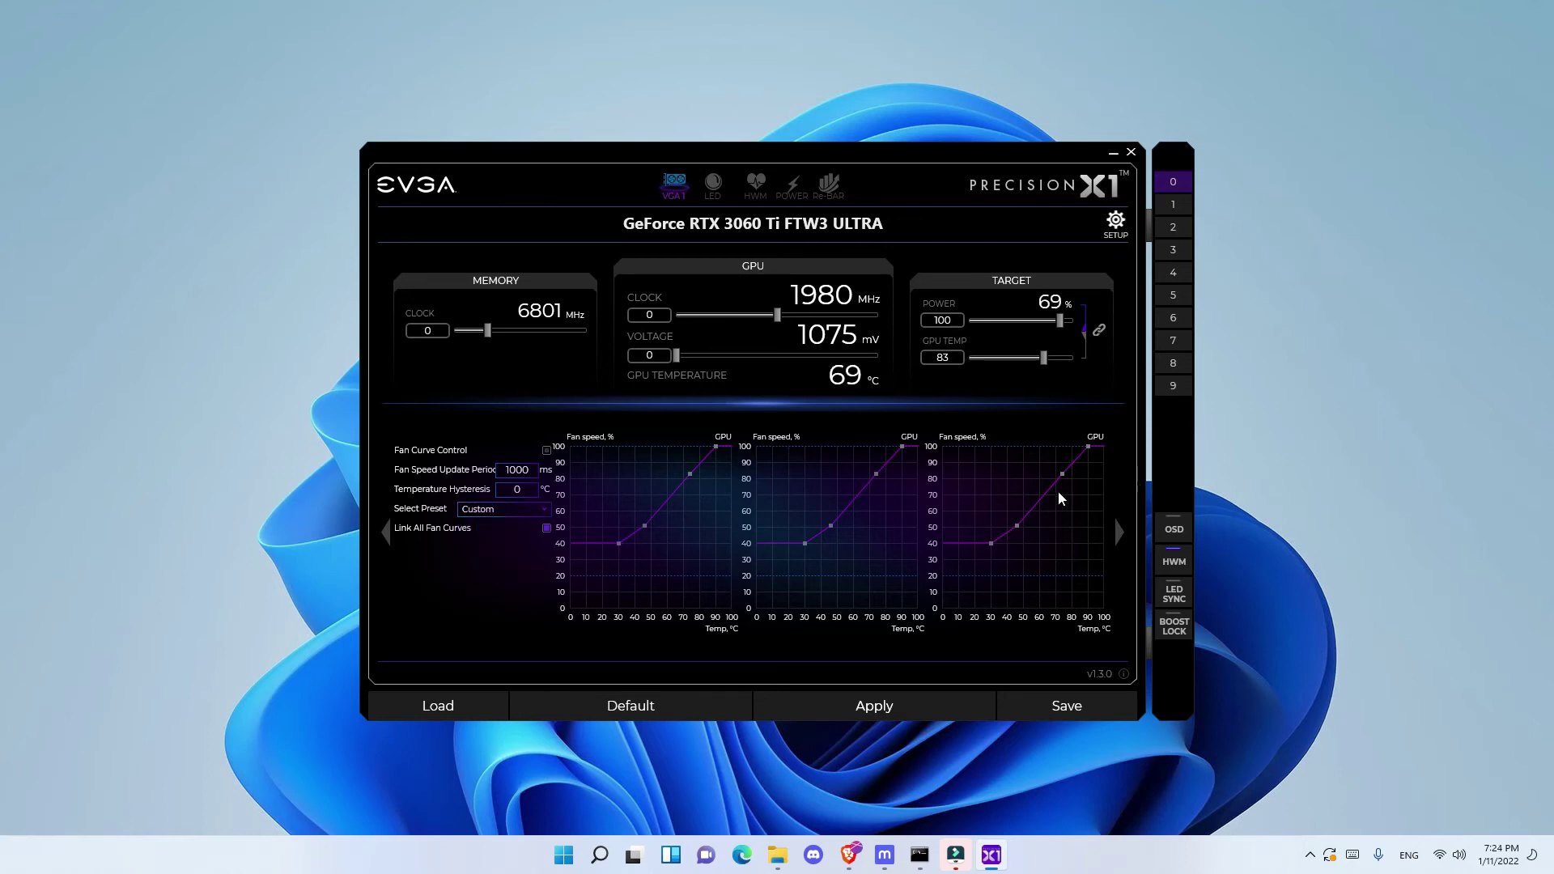
pyautogui.click(548, 453)
pyautogui.click(878, 706)
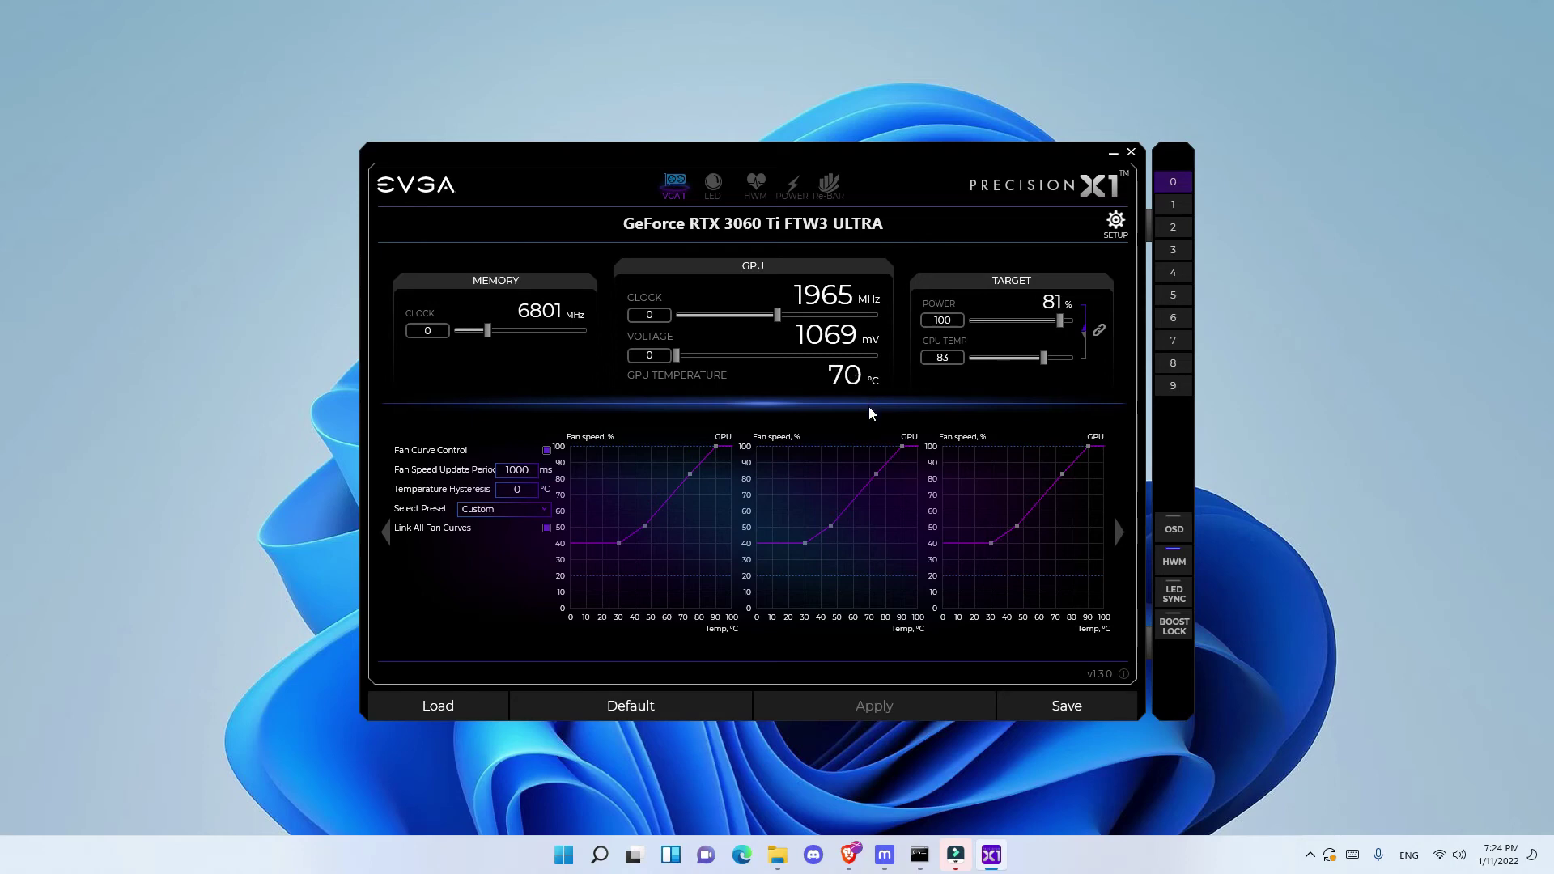
# - Page through VF Curve Tuner, iCX and Advanced Setting, then arrow back to the fan overview
pyautogui.click(1119, 534)
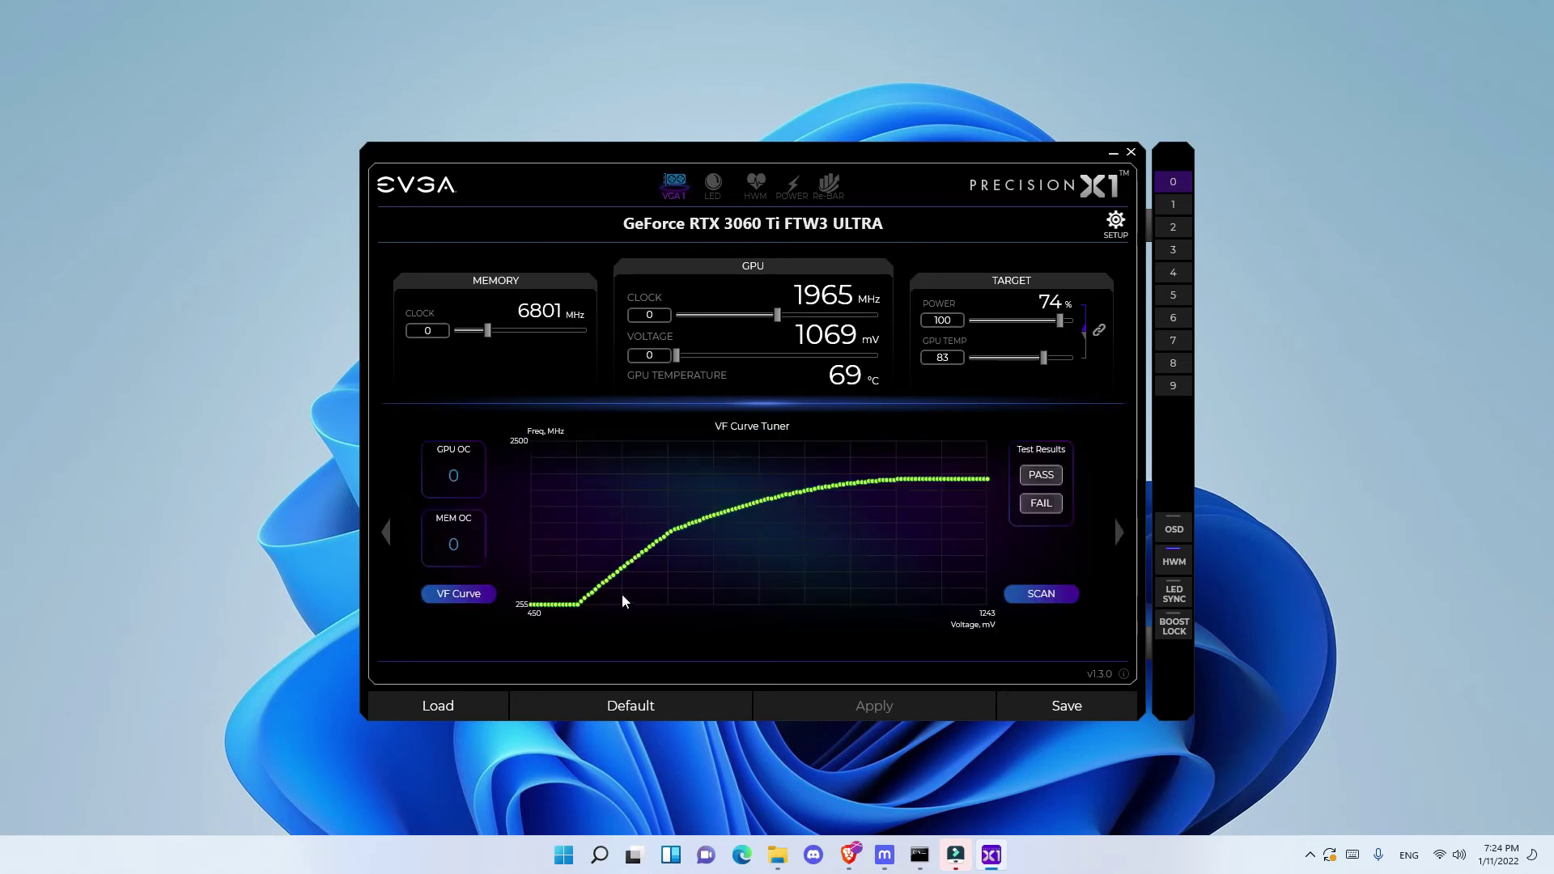
pyautogui.click(1119, 532)
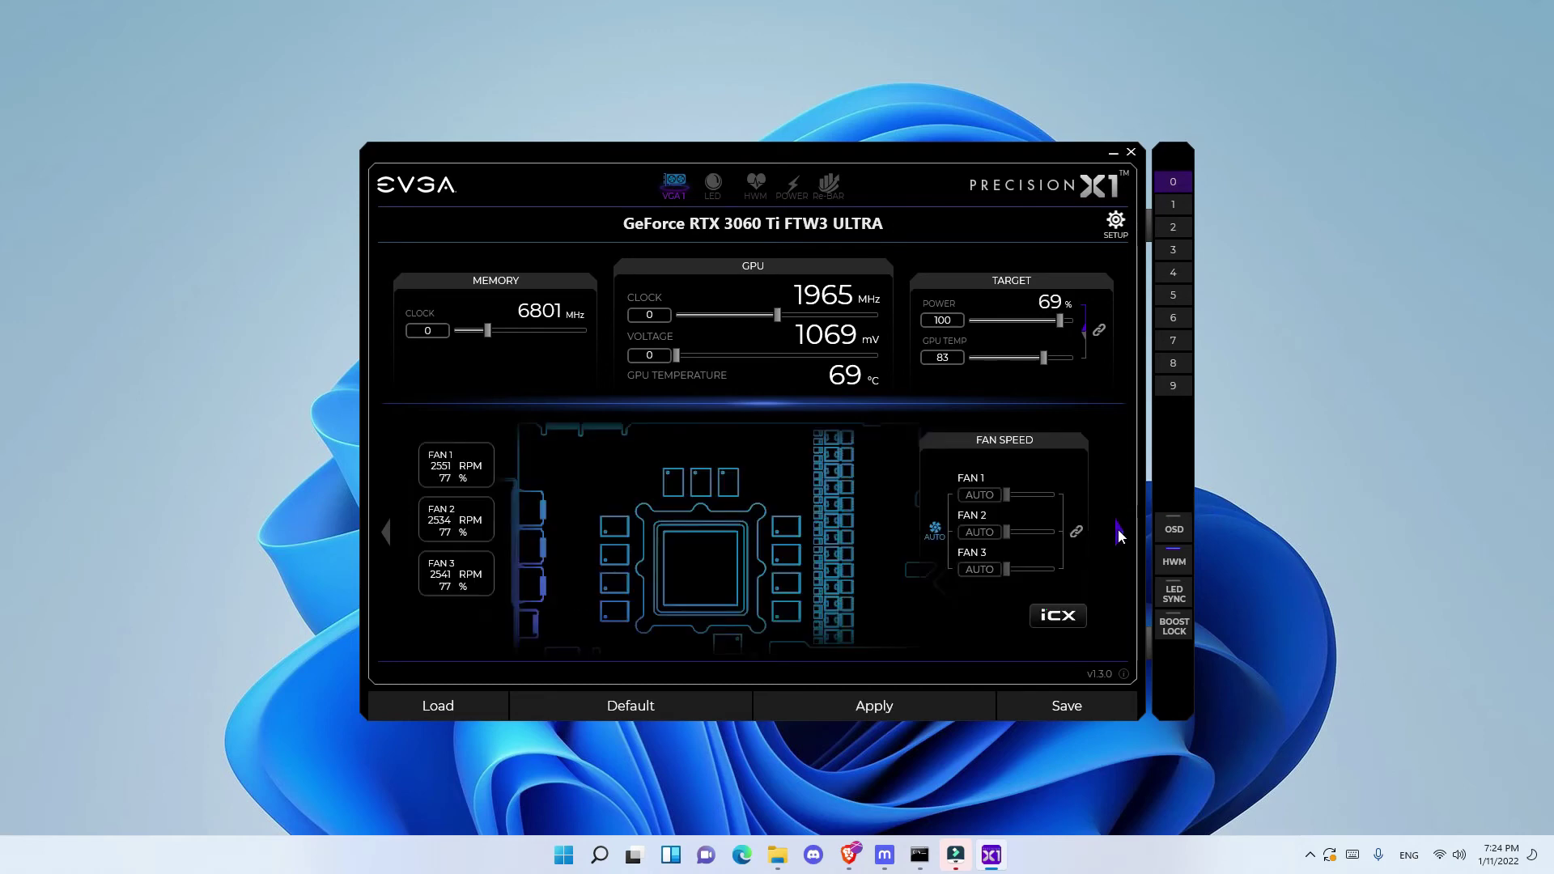
pyautogui.click(387, 533)
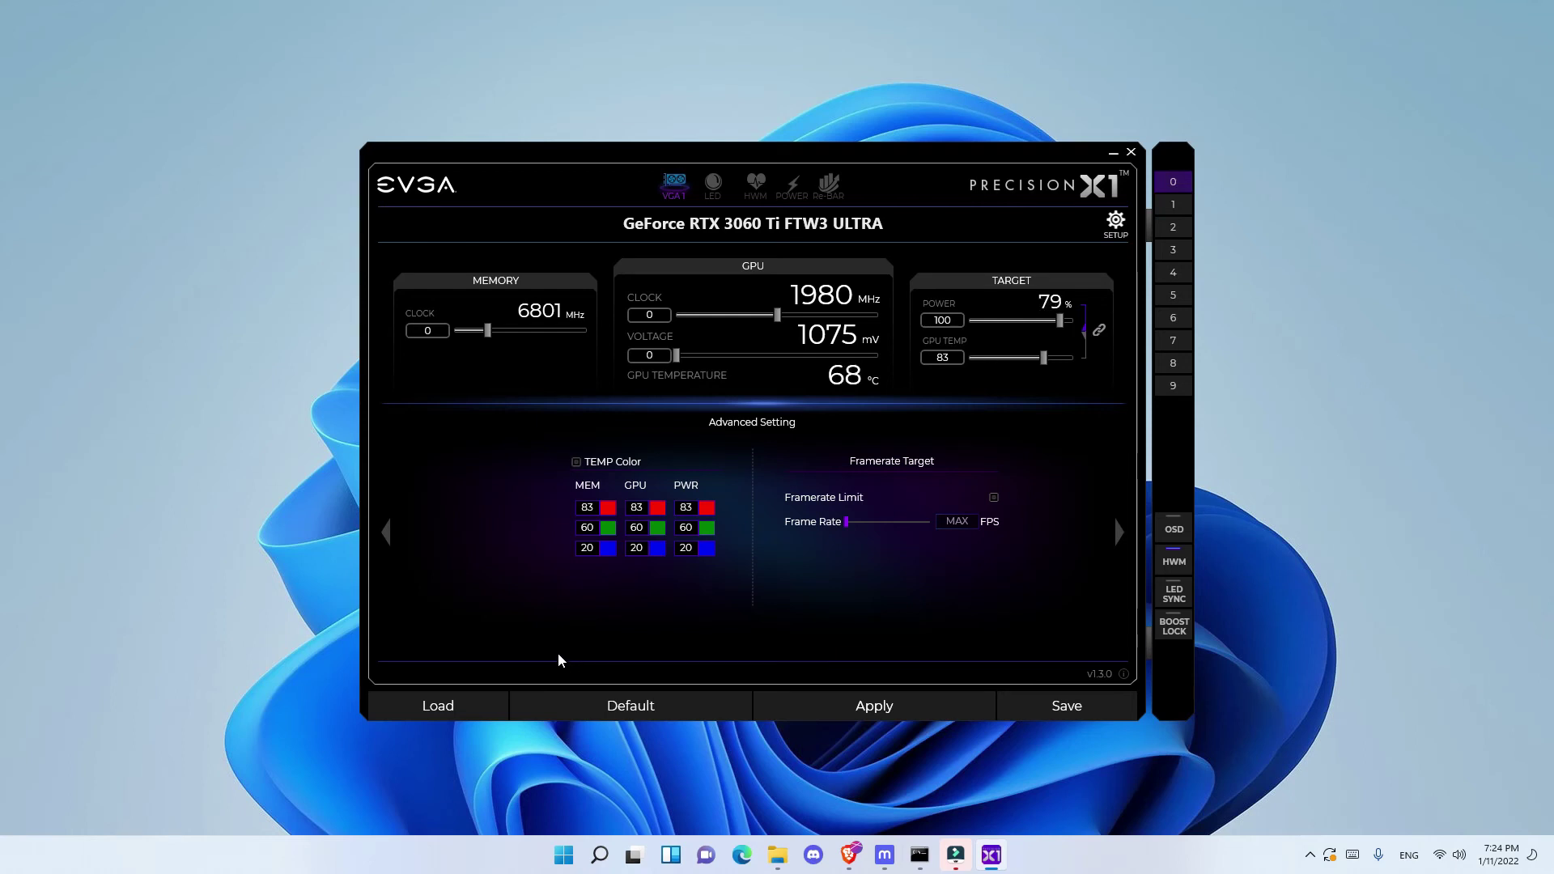
pyautogui.click(386, 533)
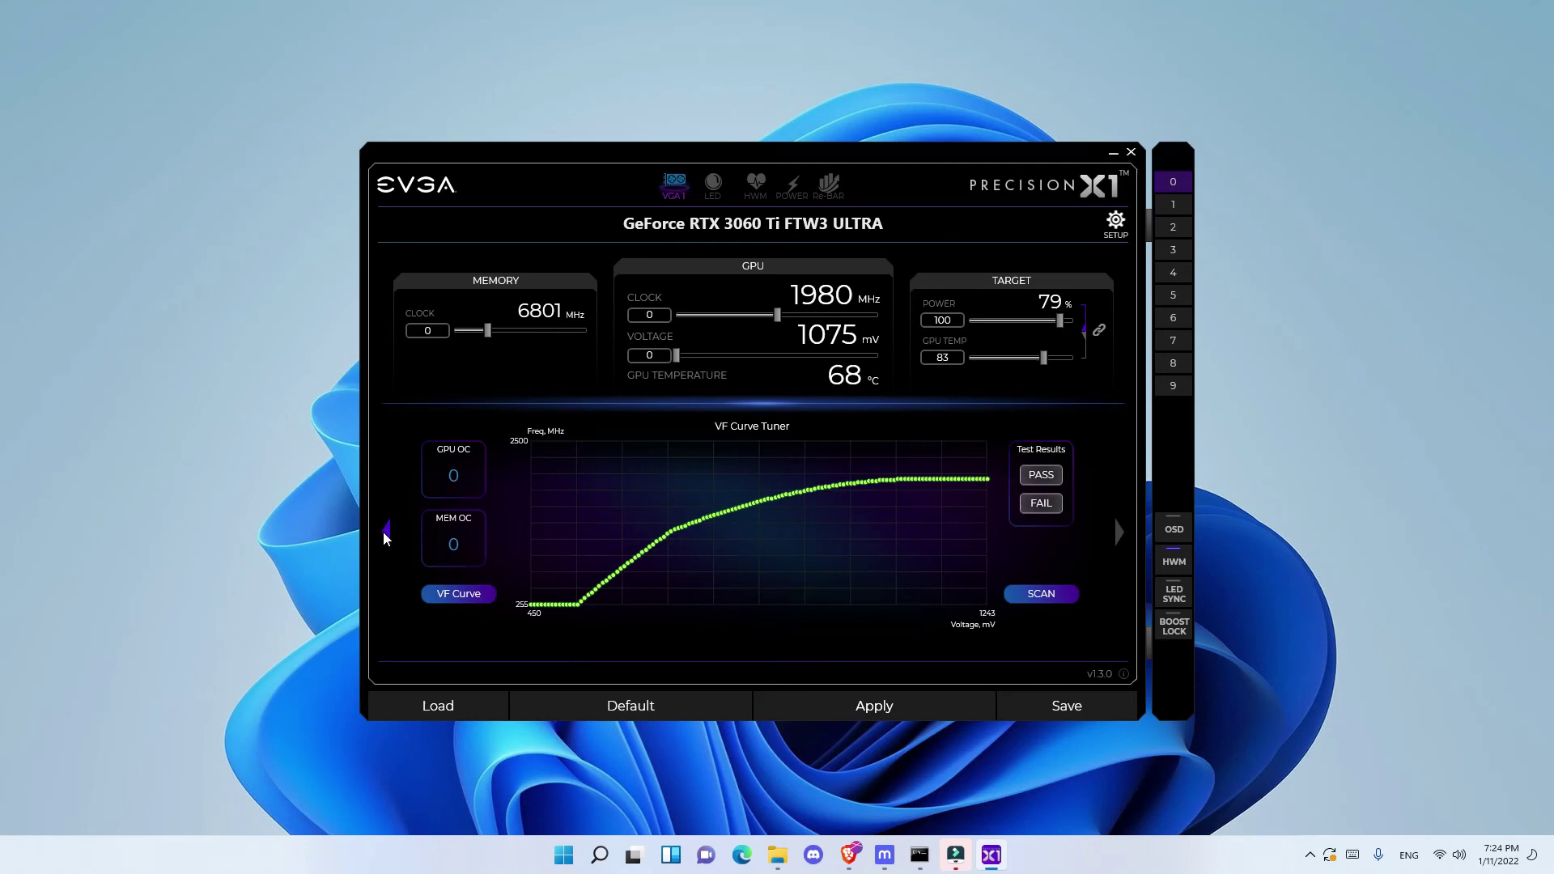
pyautogui.click(386, 532)
pyautogui.click(386, 533)
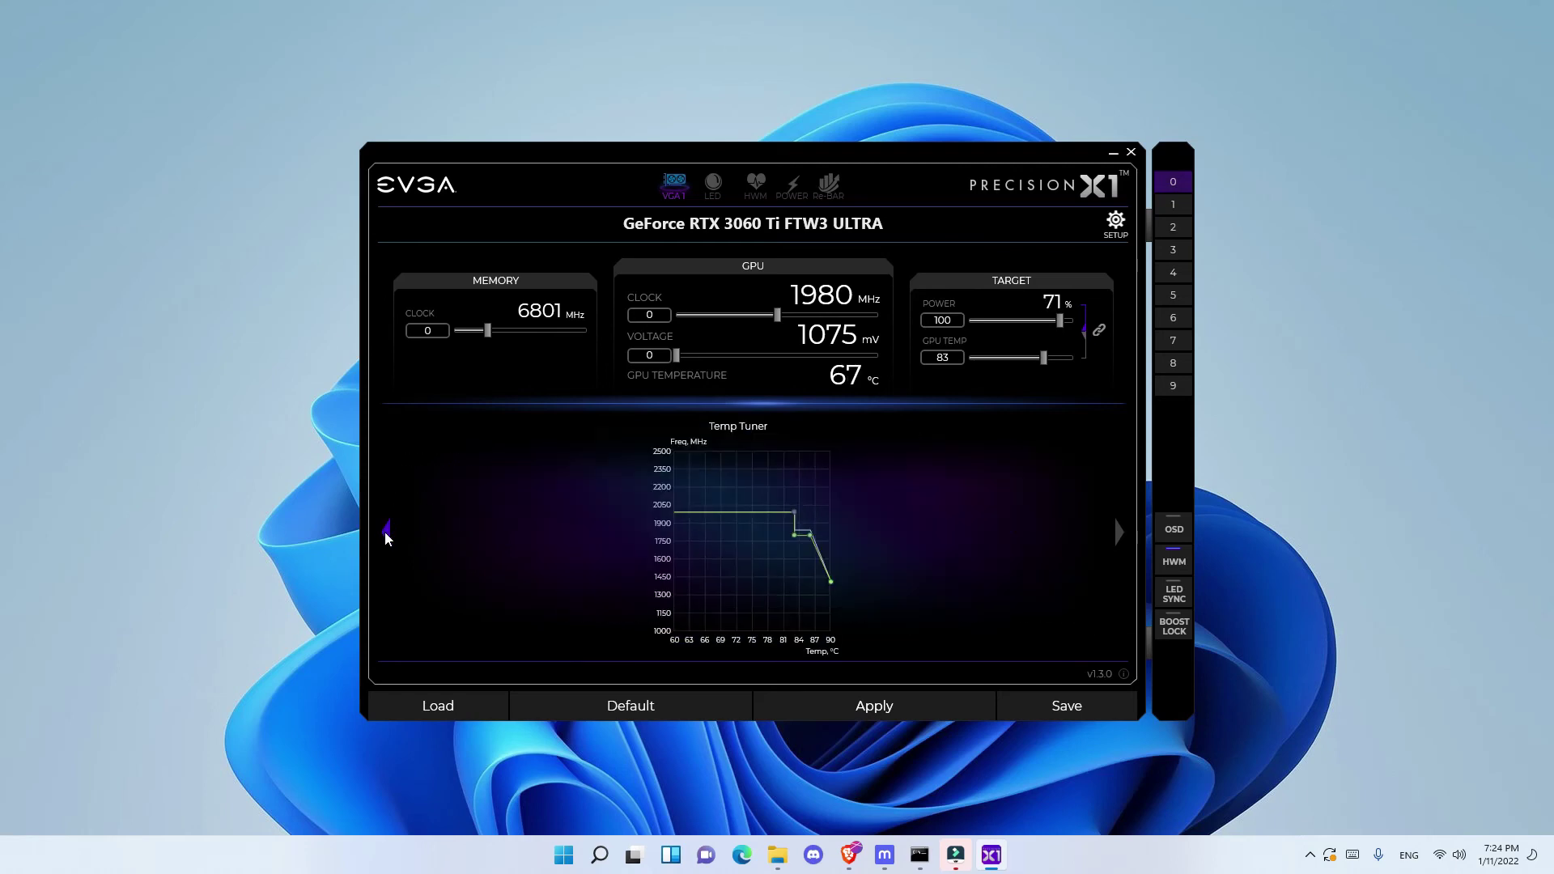
pyautogui.click(386, 533)
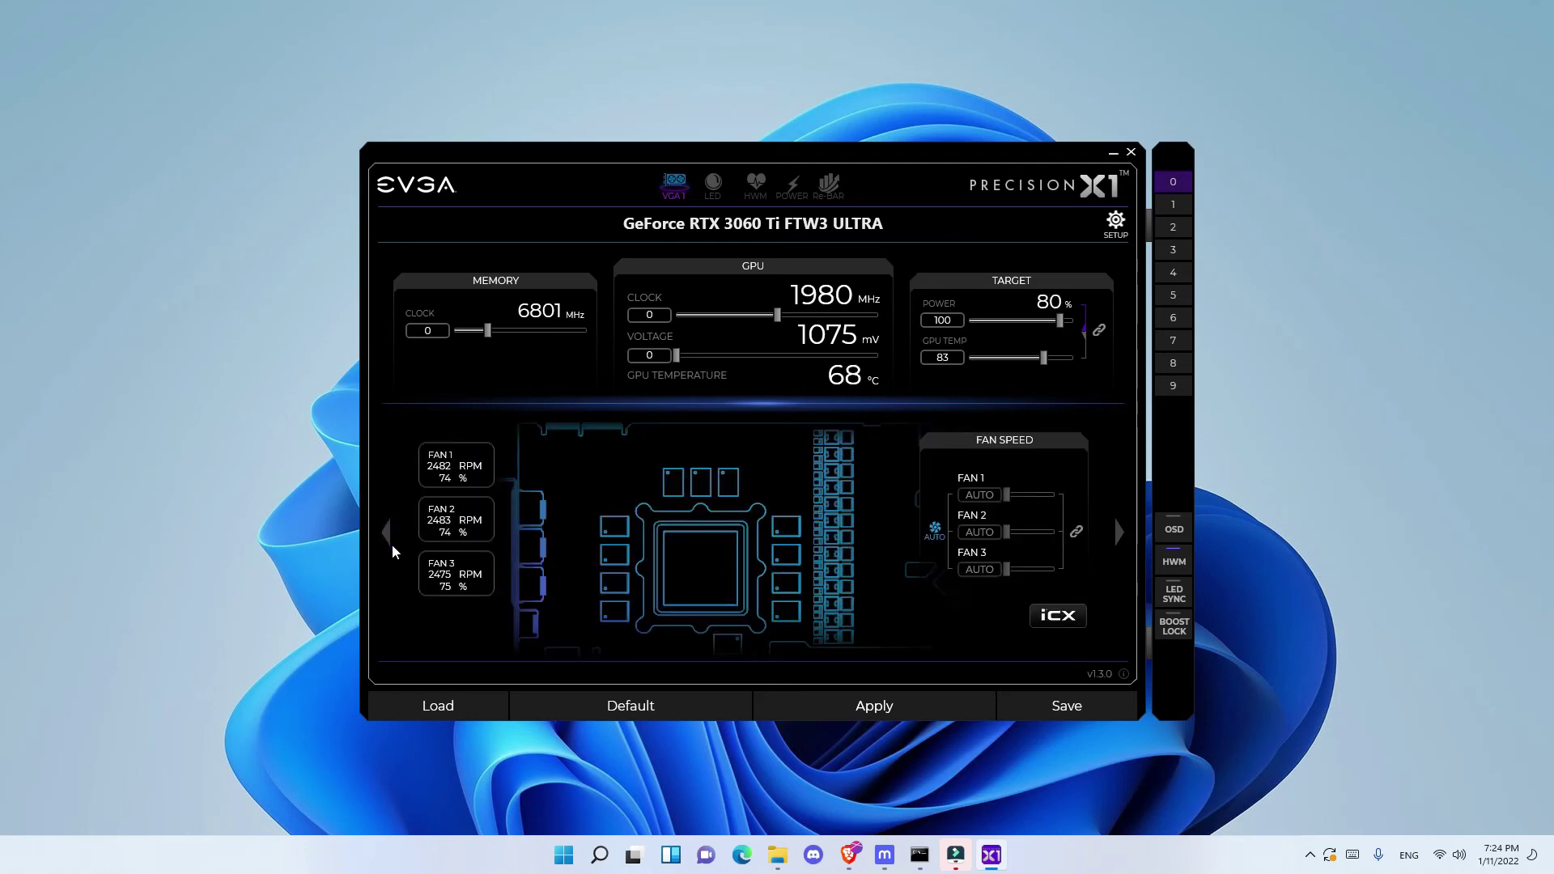
# - Set the card's LED effect to Rainbow, then bring up the HWM monitoring graphs
pyautogui.click(717, 193)
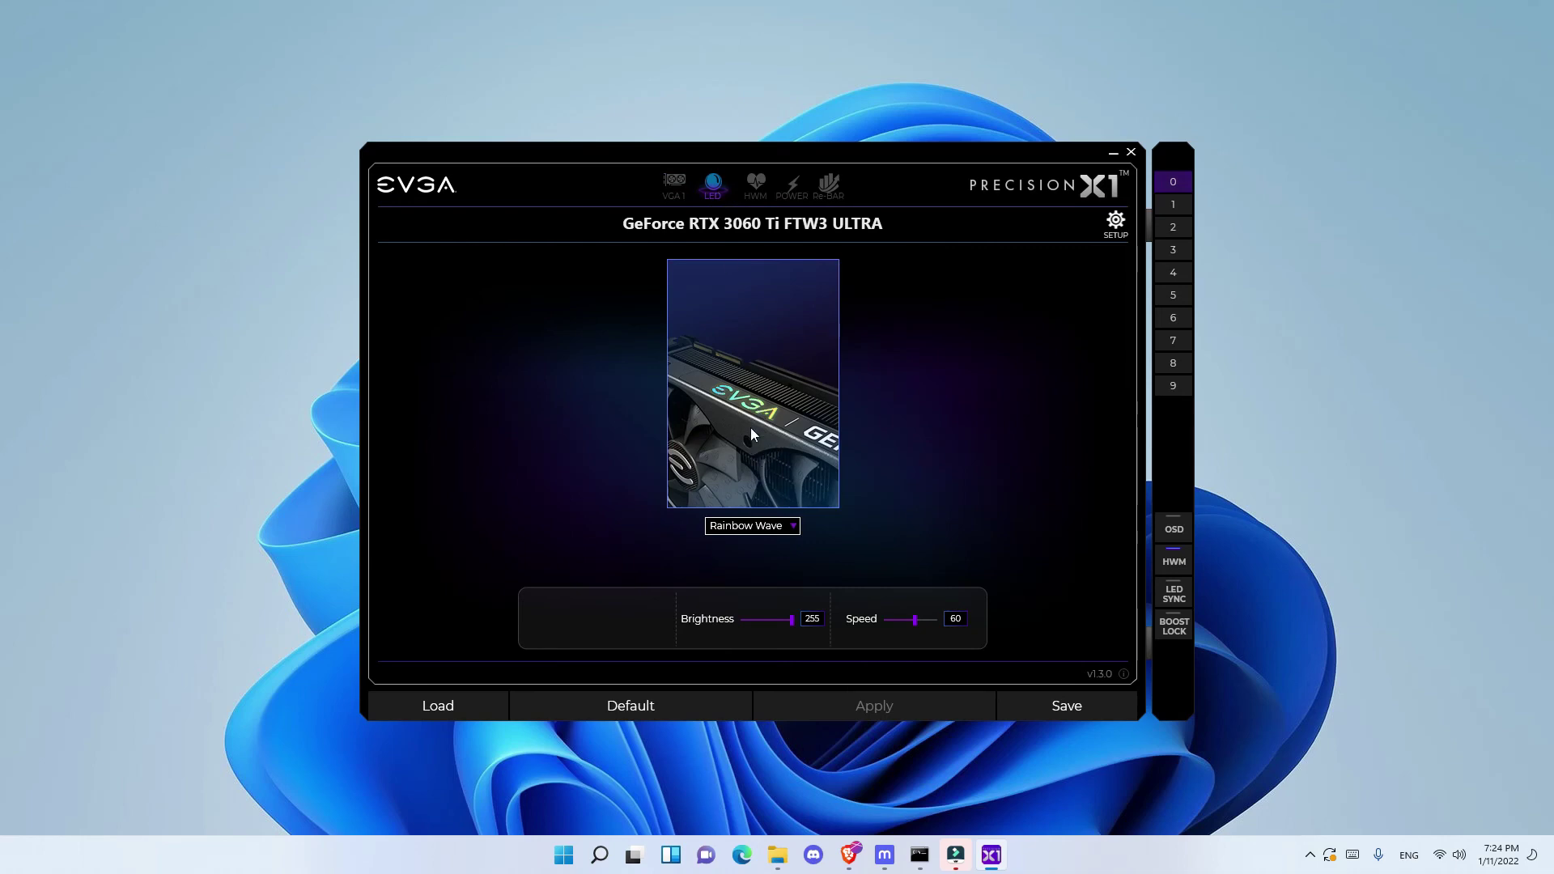
pyautogui.click(775, 528)
pyautogui.click(774, 558)
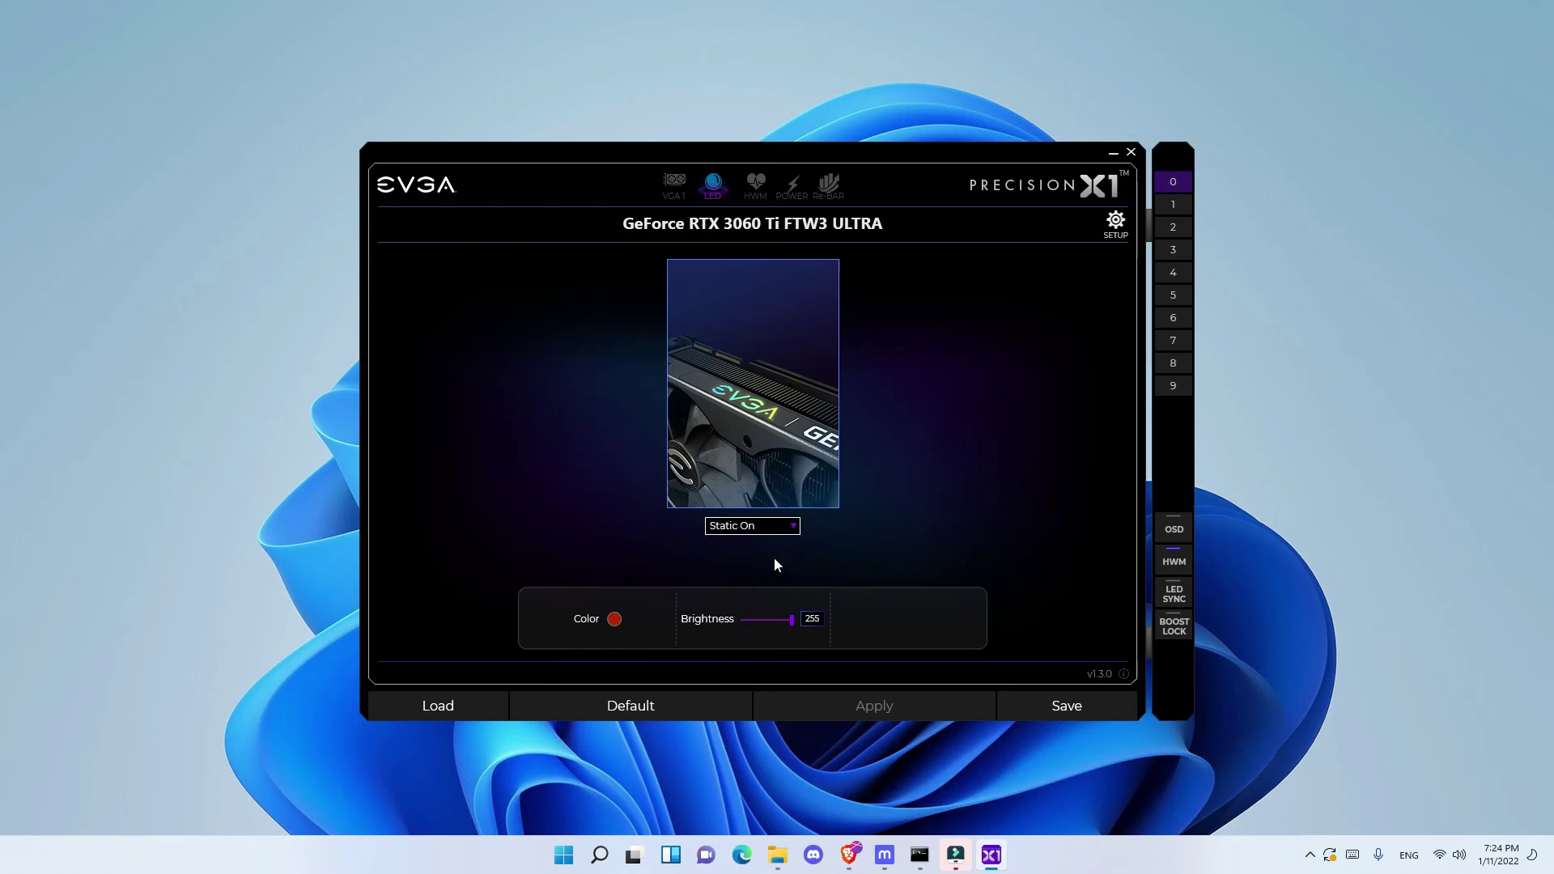
pyautogui.click(774, 527)
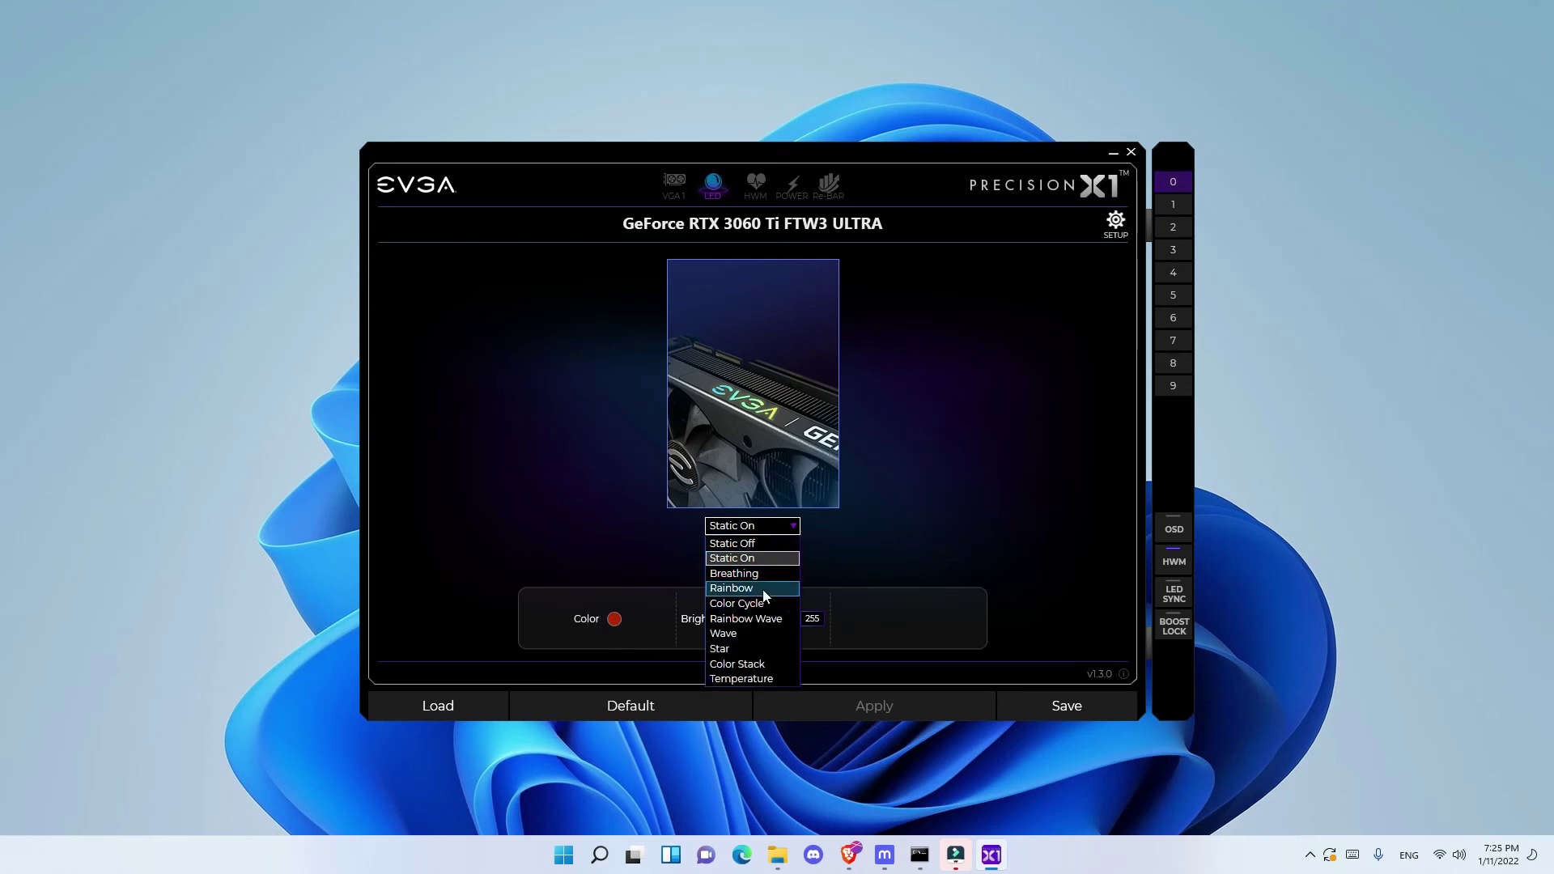
pyautogui.click(763, 590)
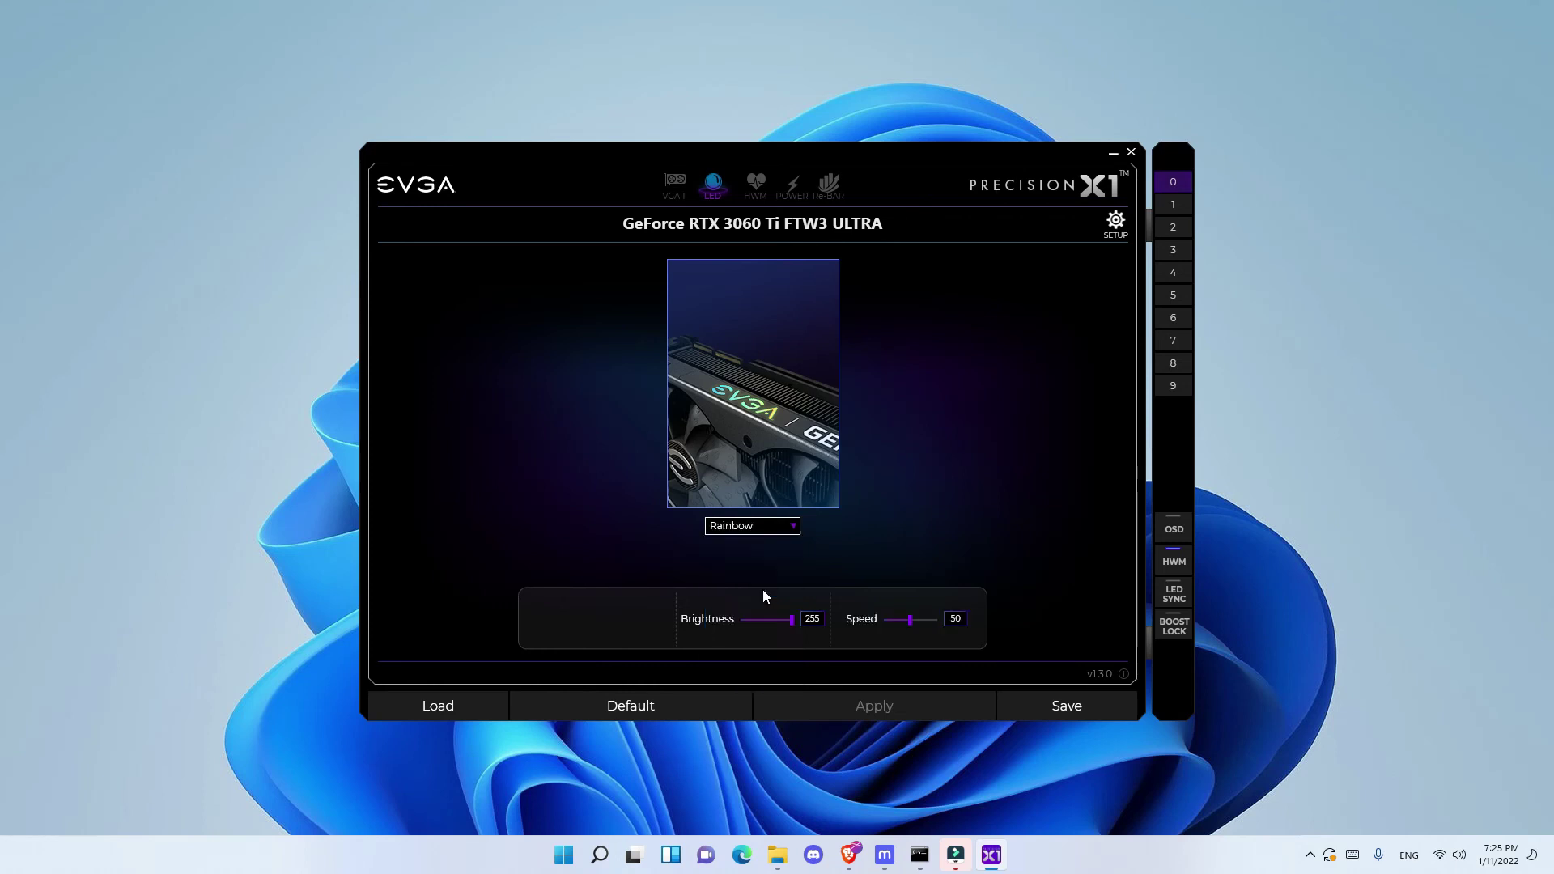
pyautogui.click(778, 528)
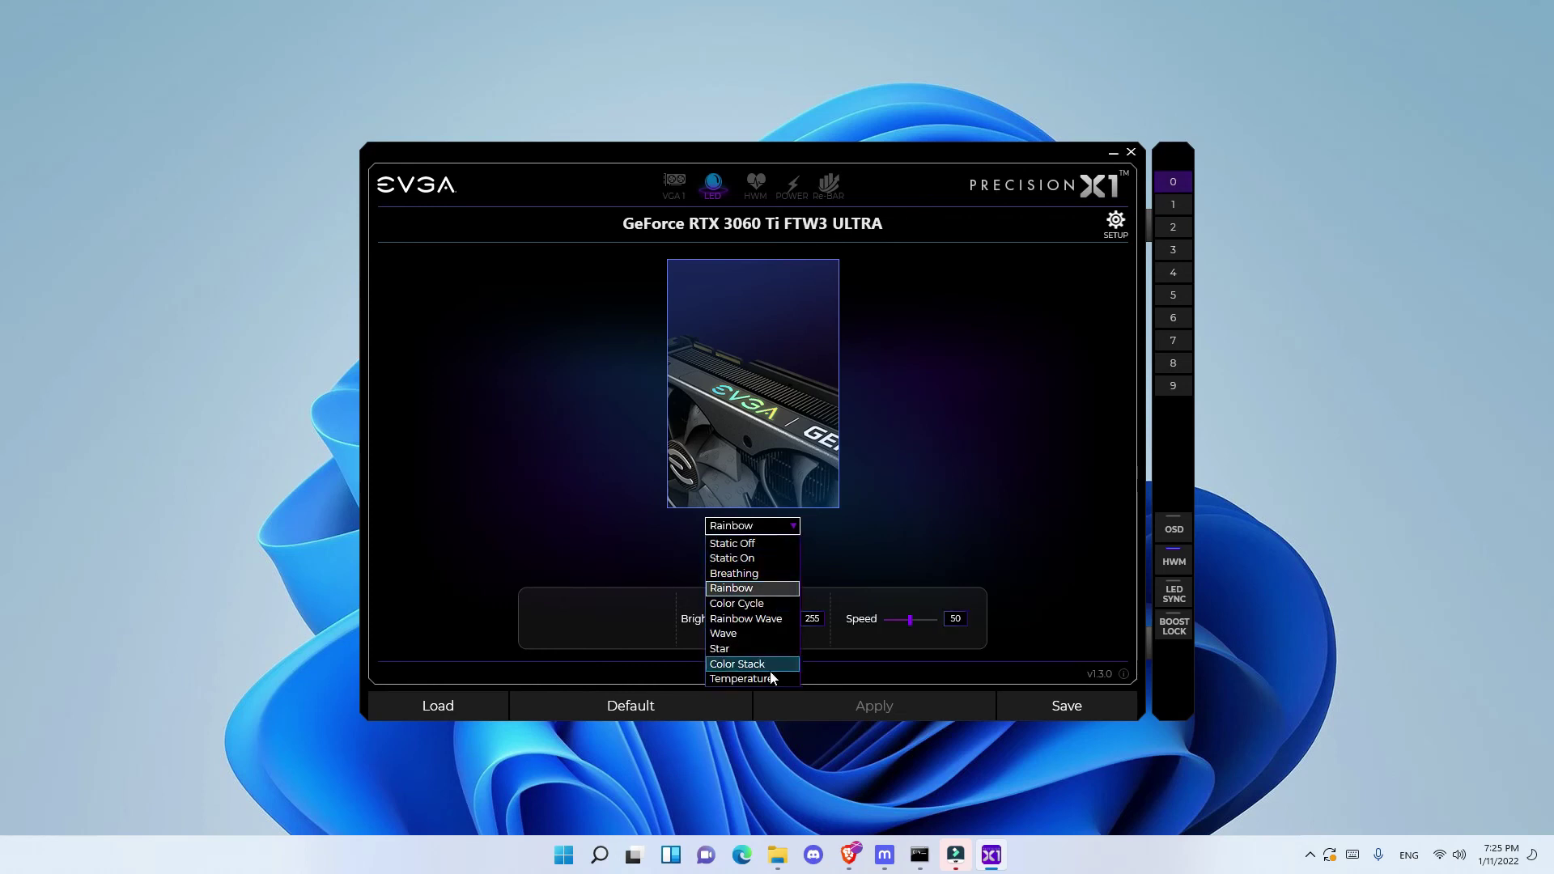
pyautogui.click(780, 529)
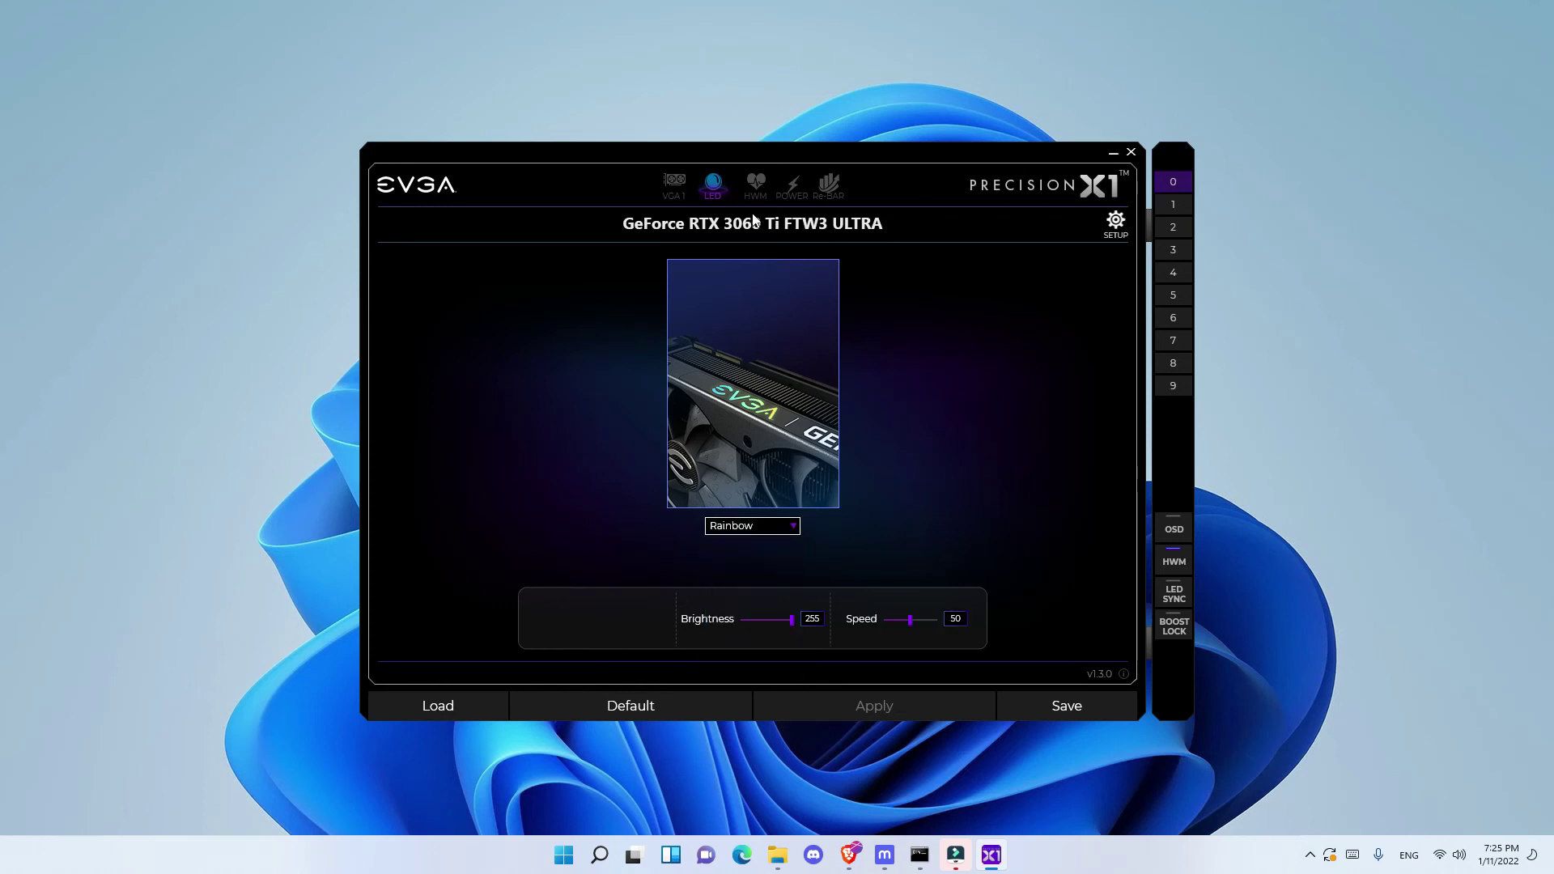
pyautogui.click(757, 186)
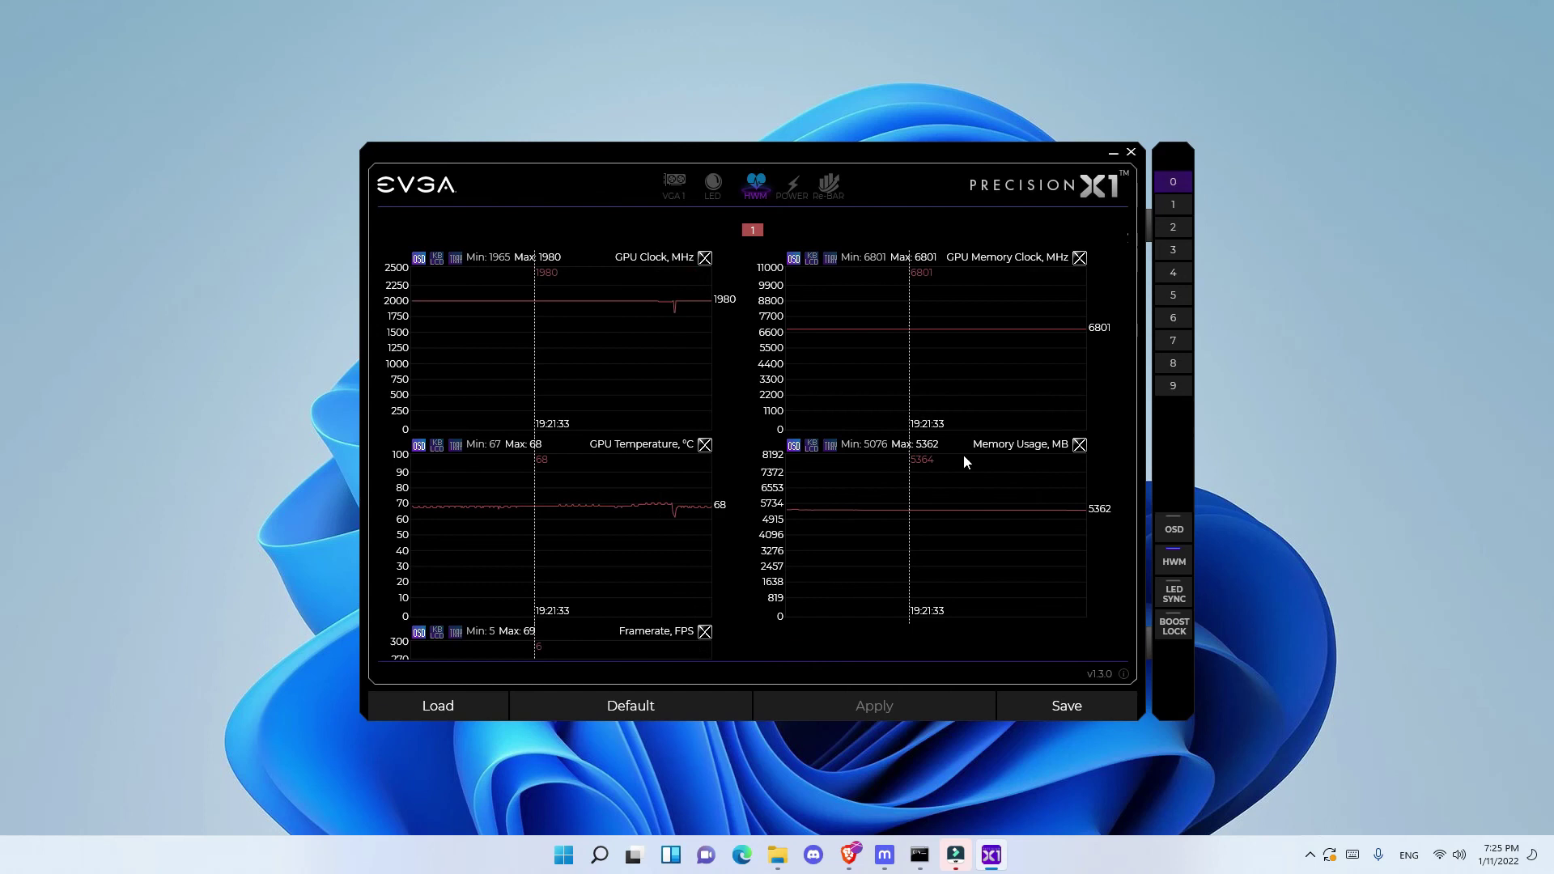
# - Review the HWM graphs and POWER meter, ending on ReBAR showing Resizable BAR disabled
pyautogui.scroll(-3, 687, 432)
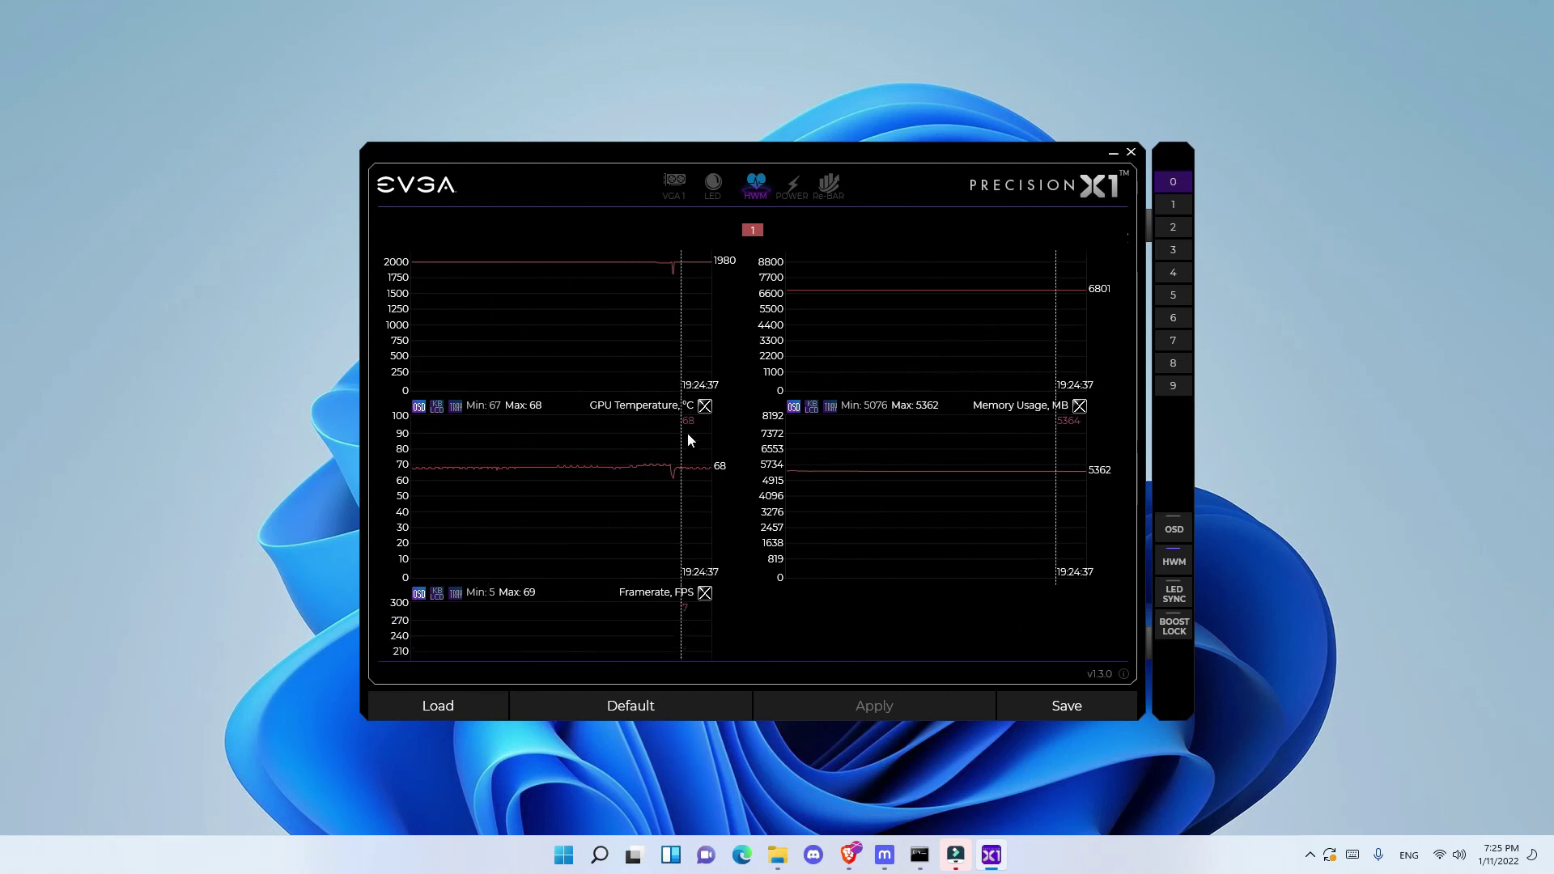
pyautogui.scroll(3, 700, 465)
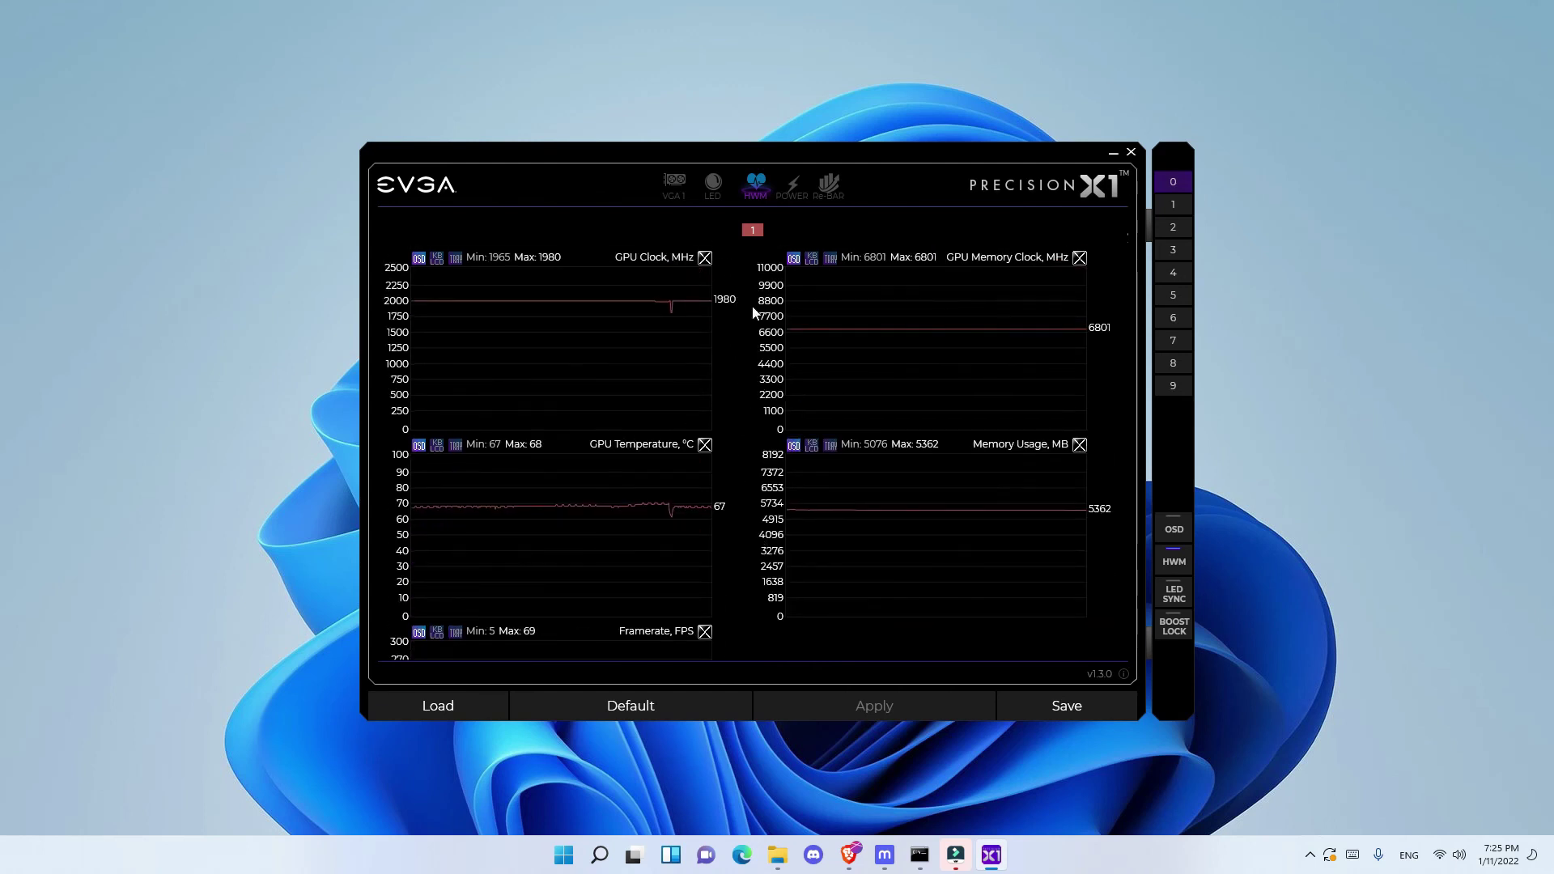
pyautogui.click(782, 191)
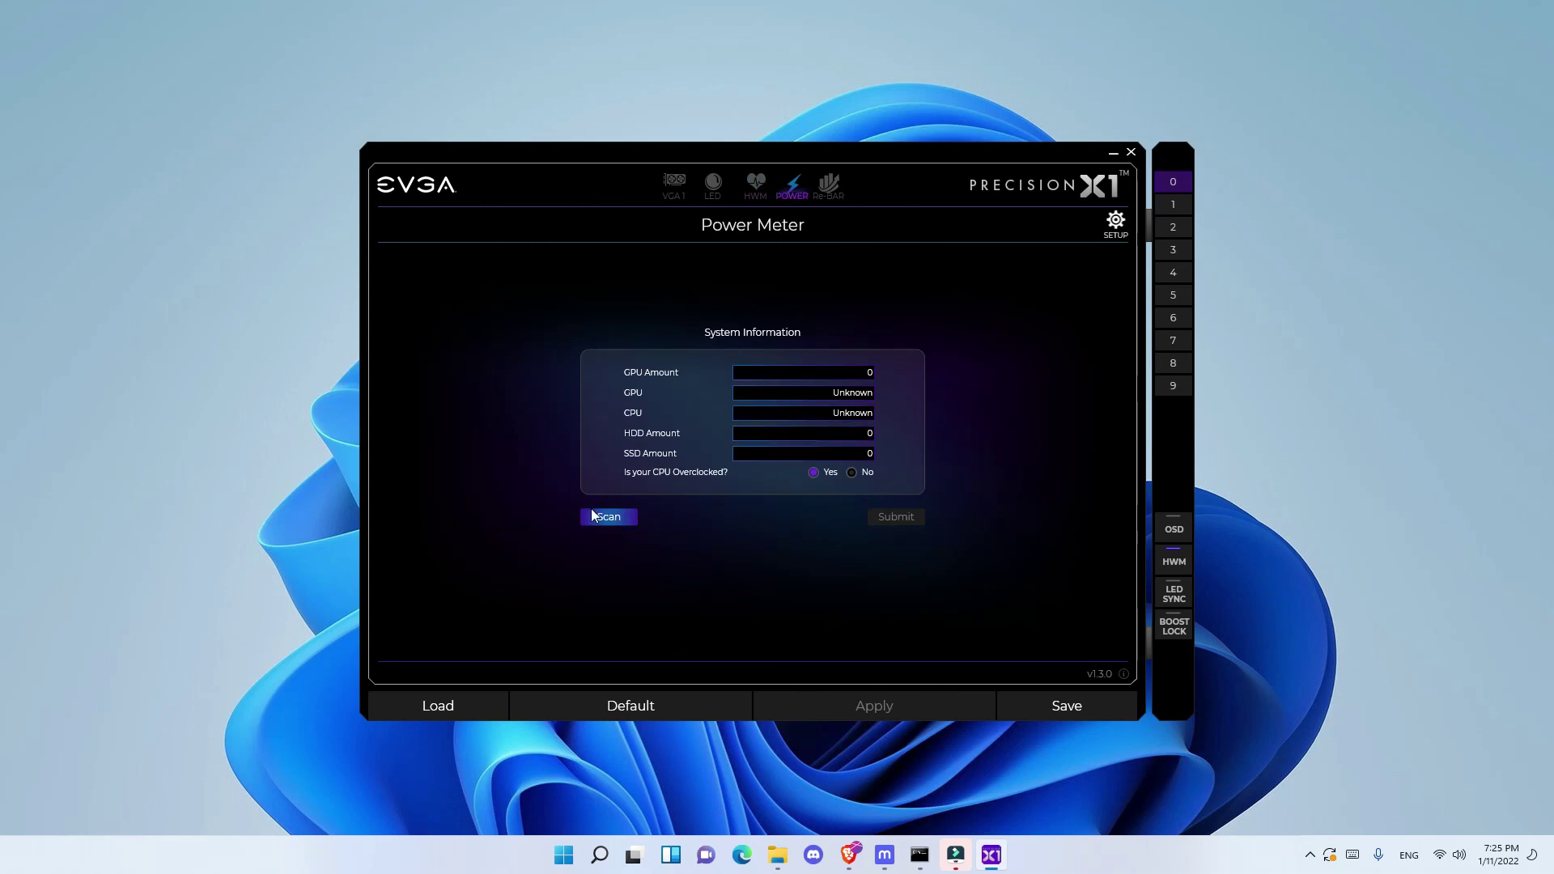
pyautogui.click(833, 190)
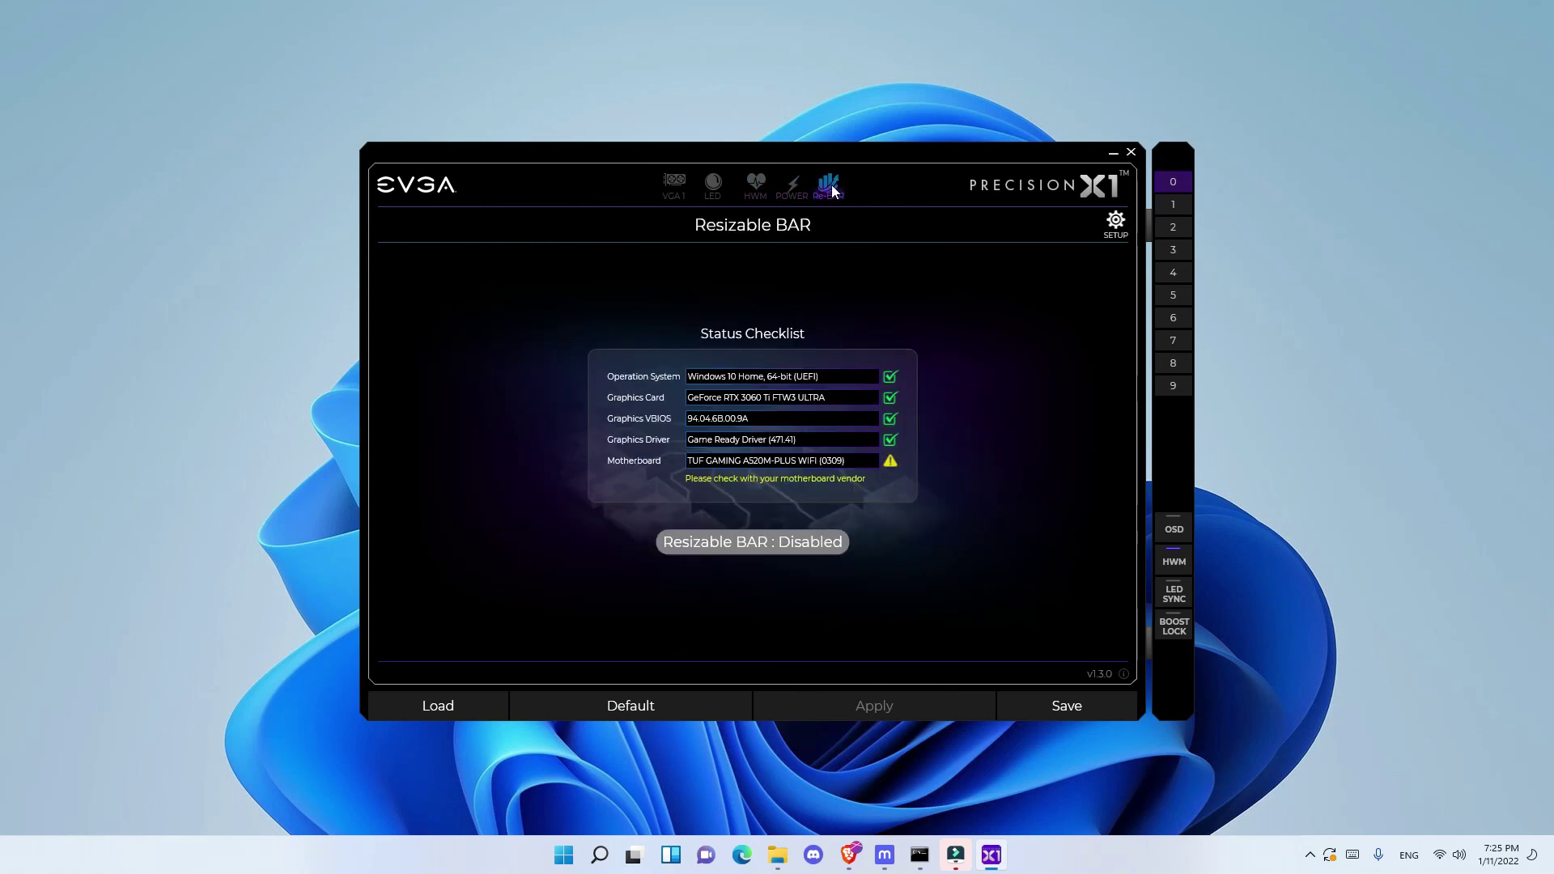
# - Return to the VGA overview showing the GPU at 1980 MHz, 1075 mV and 66 °C
pyautogui.click(676, 182)
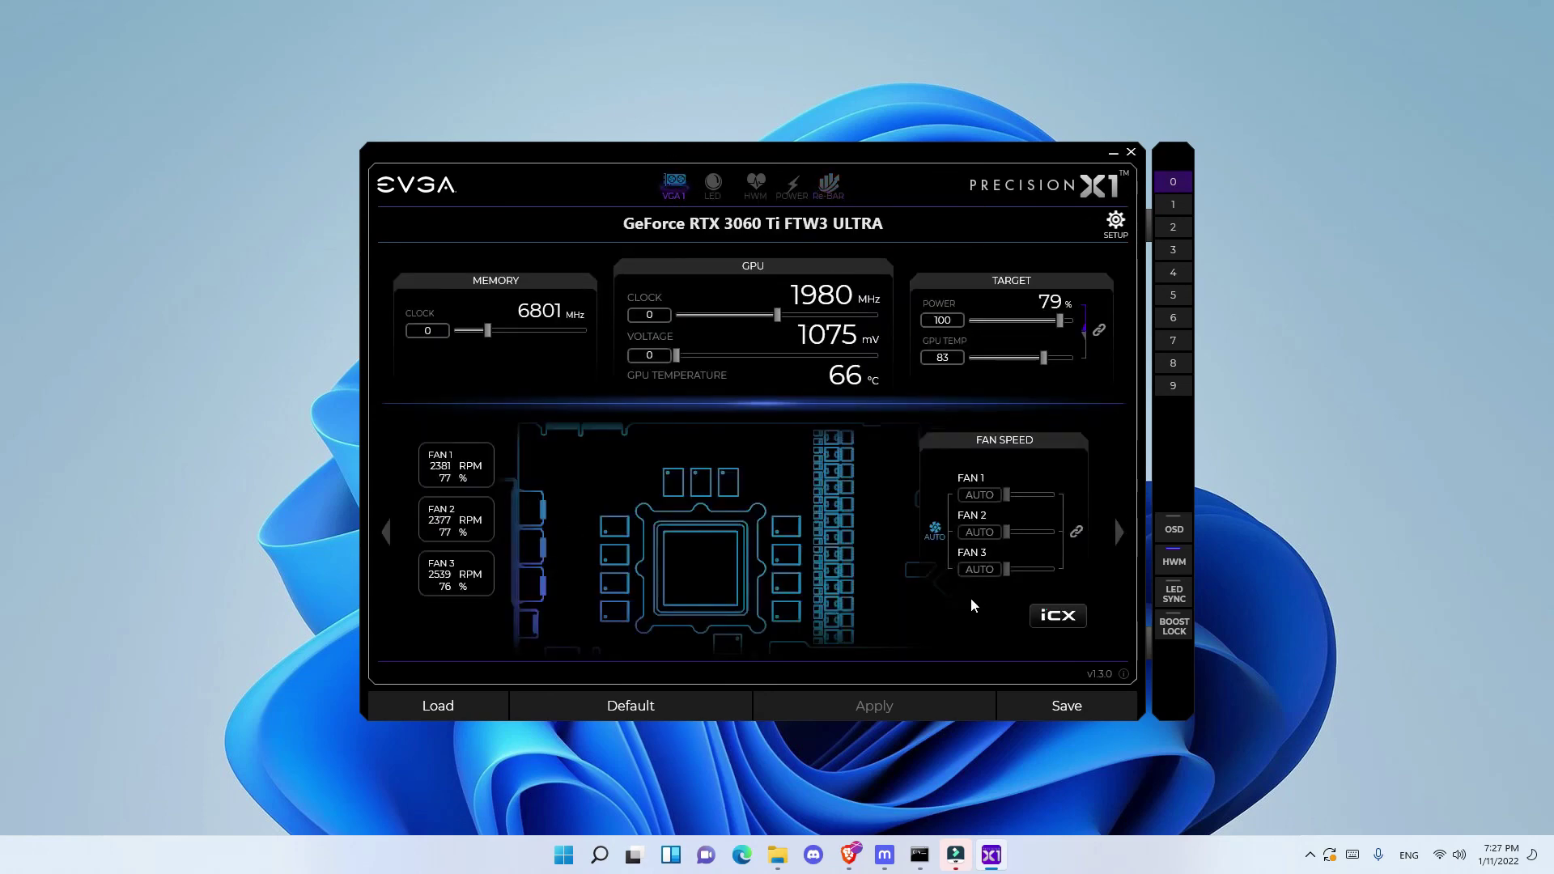